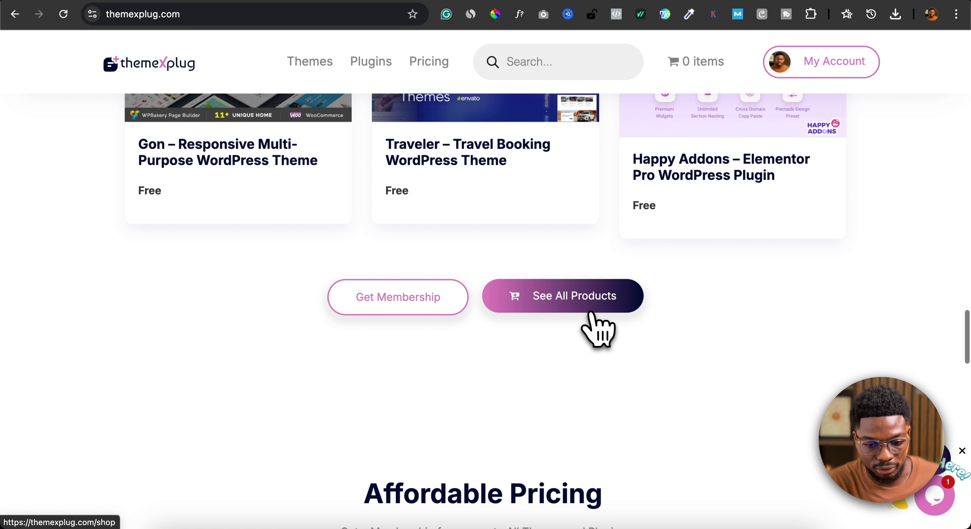
- Open the shop's full product catalogue and go to its second page of results
{"action": "left_click", "coordinate": [577, 294]}
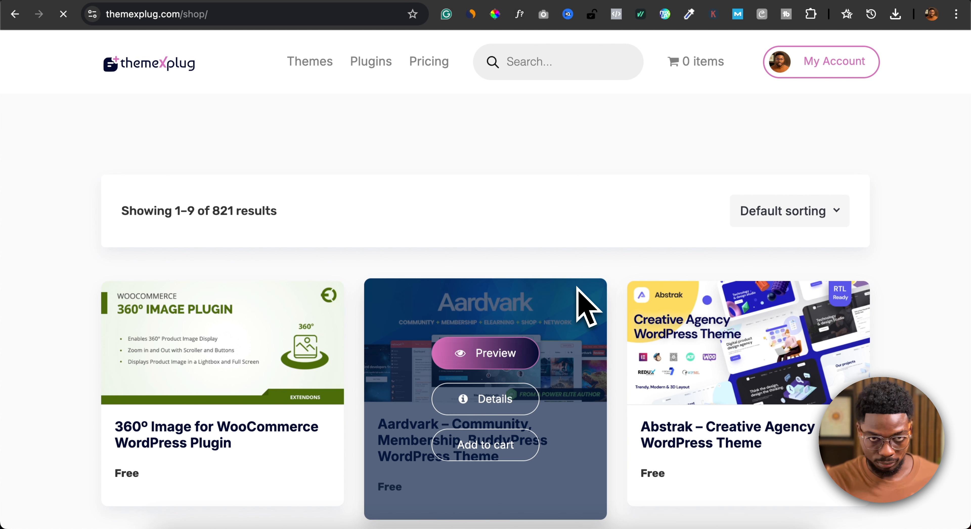
{"action": "scroll", "coordinate": [479, 340], "scroll_direction": "down", "scroll_amount": 12}
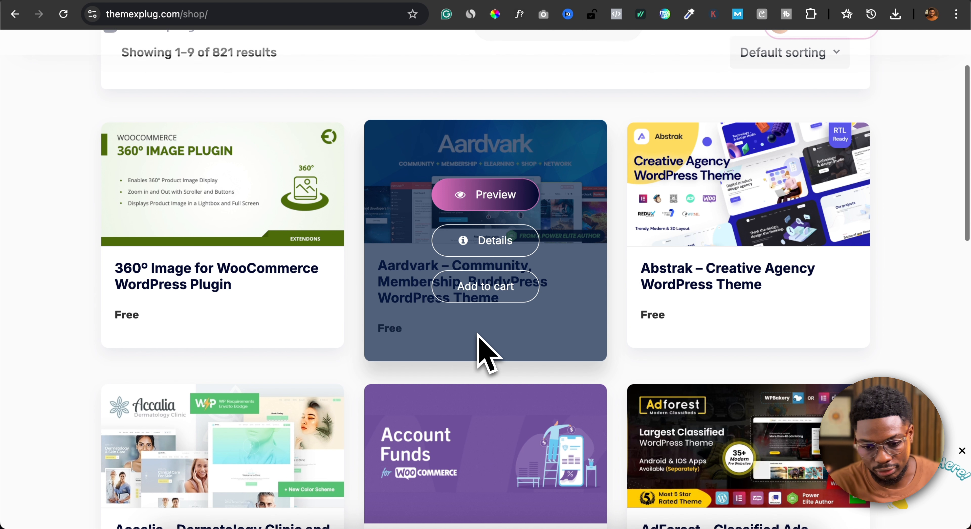
{"action": "scroll", "coordinate": [479, 336], "scroll_direction": "down", "scroll_amount": 3}
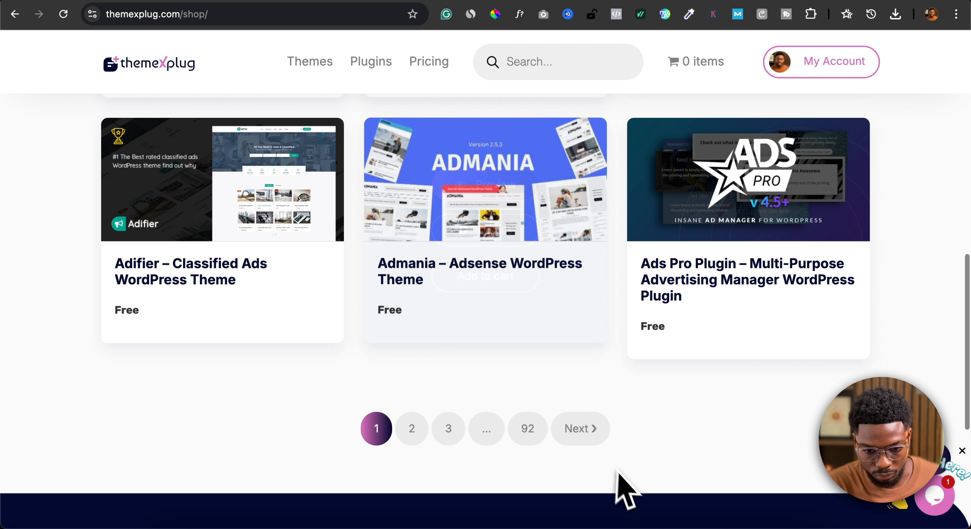
{"action": "scroll", "coordinate": [414, 436], "scroll_direction": "up", "scroll_amount": 2}
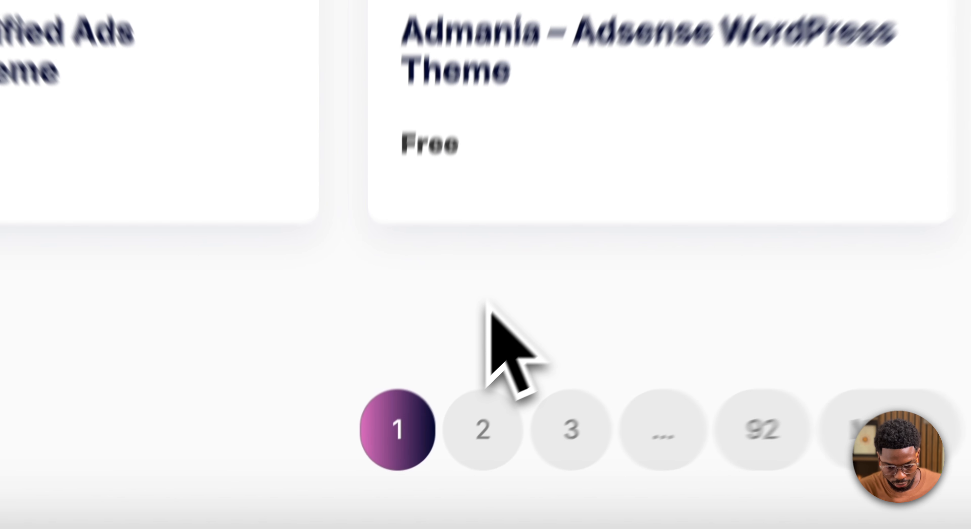
{"action": "scroll", "coordinate": [421, 402], "scroll_direction": "down", "scroll_amount": 4}
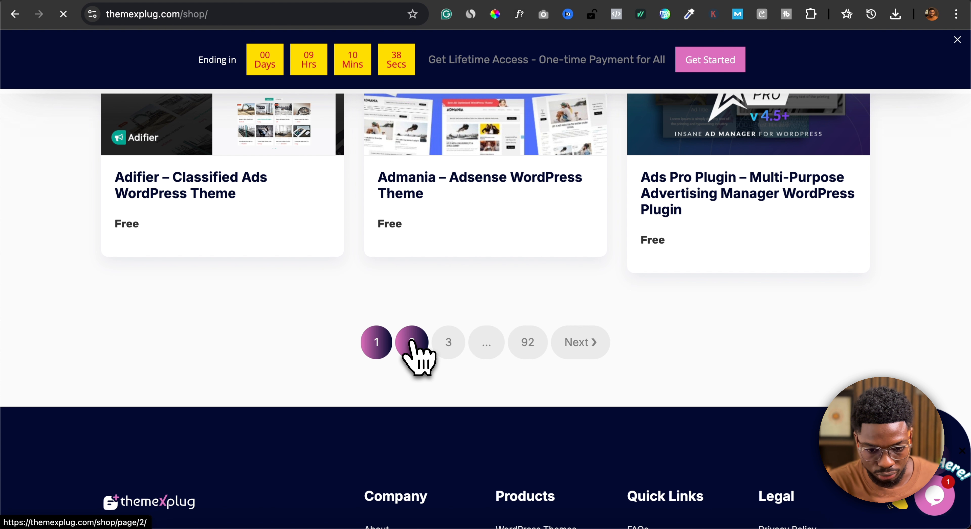
{"action": "scroll", "coordinate": [413, 350], "scroll_direction": "down", "scroll_amount": 15}
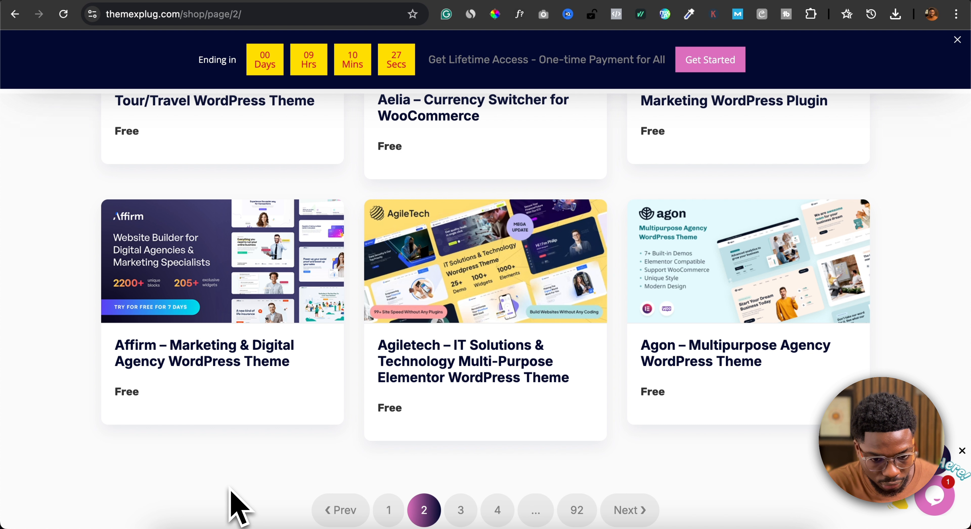
- Open the details page of the Affirm – Marketing & Digital Agency WordPress Theme in a new tab
{"action": "mouse_move", "coordinate": [192, 346]}
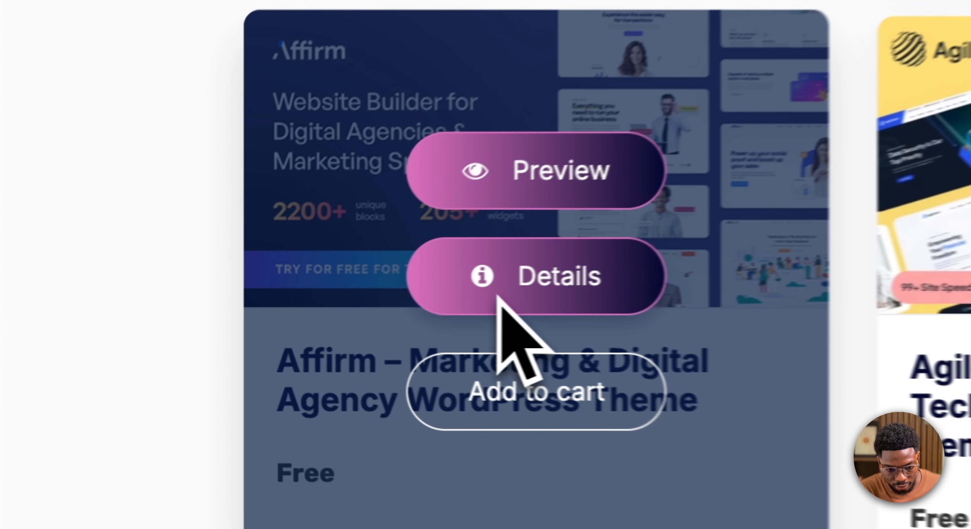
{"action": "right_click", "coordinate": [217, 319]}
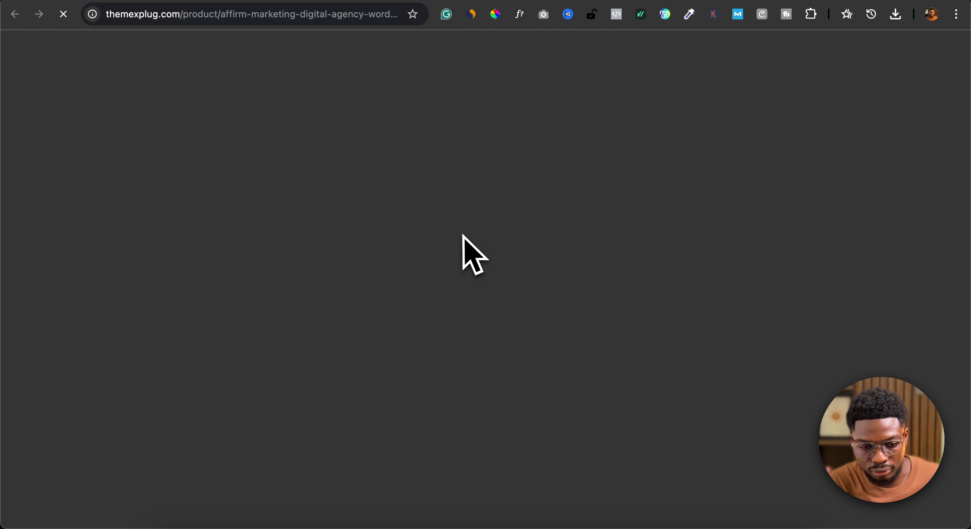
{"action": "scroll", "coordinate": [471, 255], "scroll_direction": "down", "scroll_amount": 9}
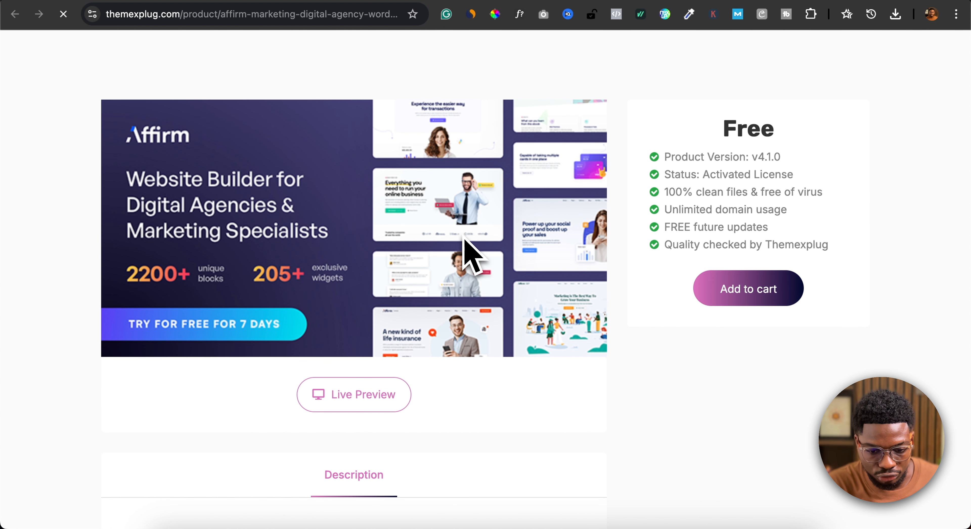
{"action": "scroll", "coordinate": [441, 304], "scroll_direction": "up", "scroll_amount": 1}
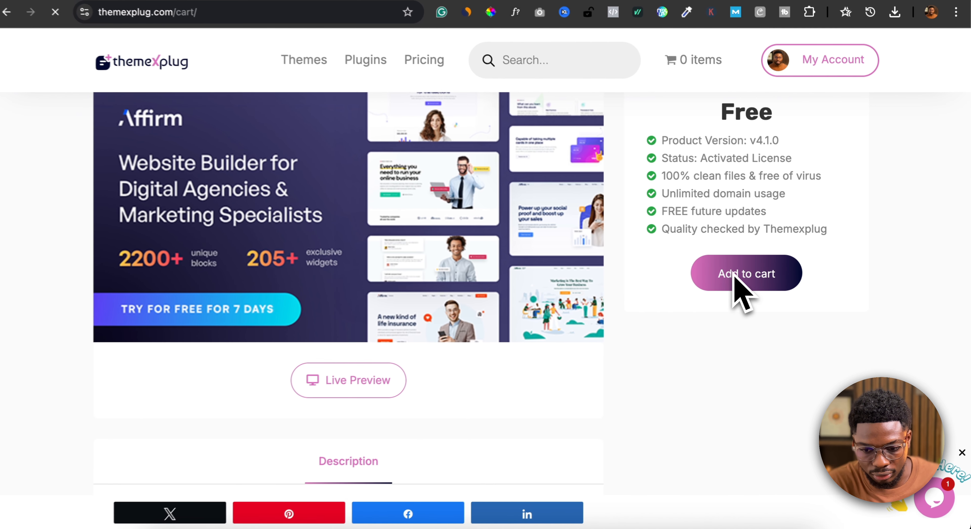
- Add the free Affirm theme to the cart and complete the checkout
{"action": "left_click", "coordinate": [392, 314]}
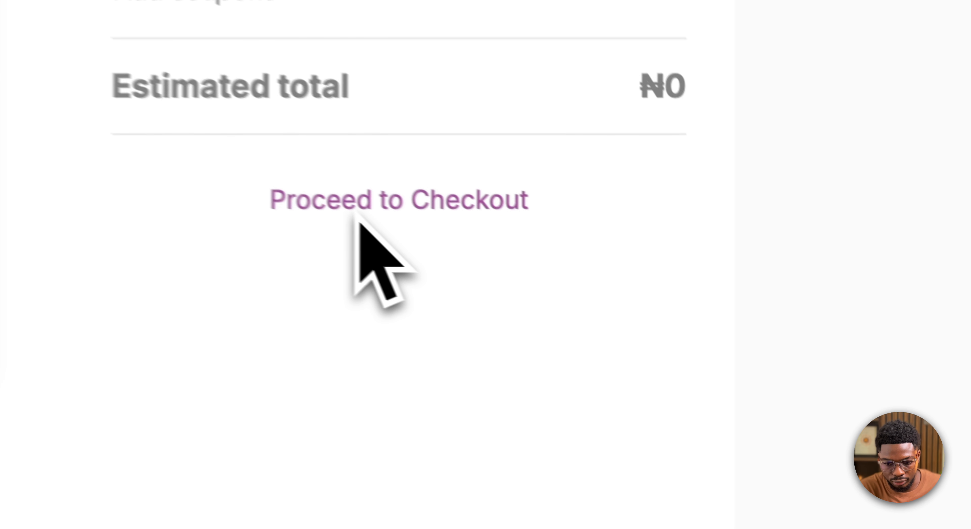
{"action": "left_click", "coordinate": [718, 336]}
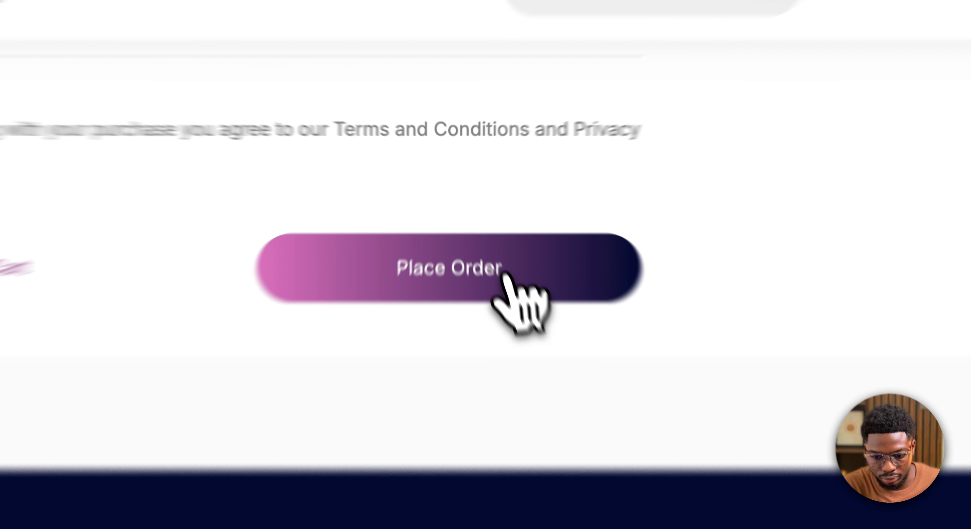
{"action": "left_click", "coordinate": [504, 273]}
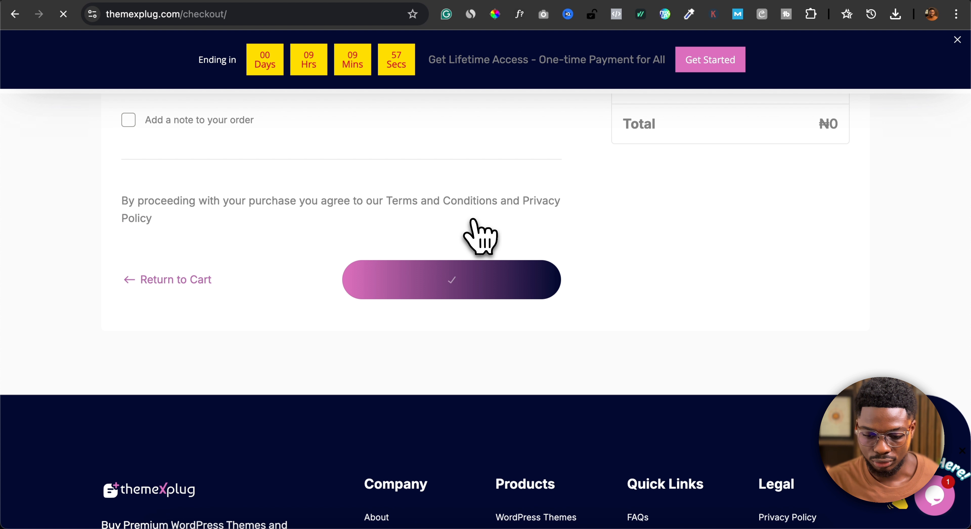
{"action": "scroll", "coordinate": [524, 298], "scroll_direction": "down", "scroll_amount": 5}
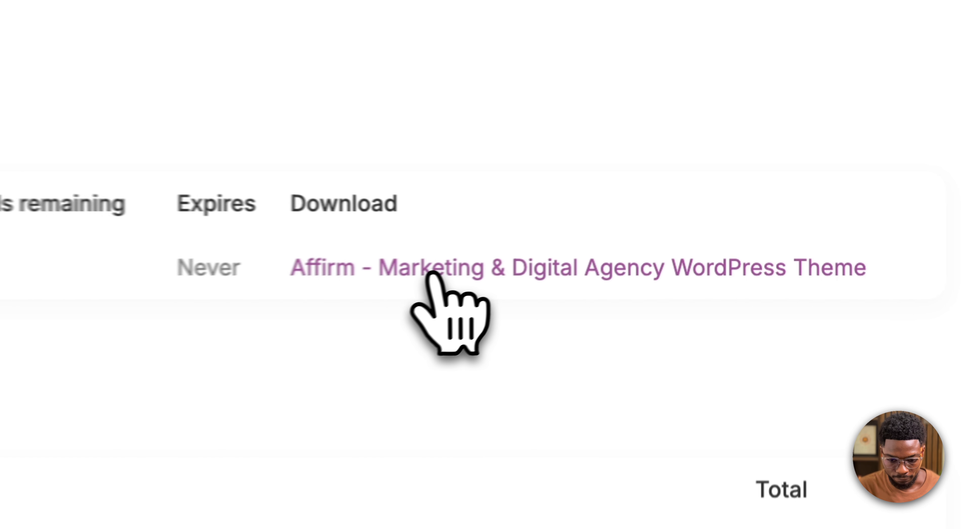
- Download affirmv4.1.0.zip through the order's download link and open the affirmv4.1.0 folder in Downloads
{"action": "left_click", "coordinate": [413, 277]}
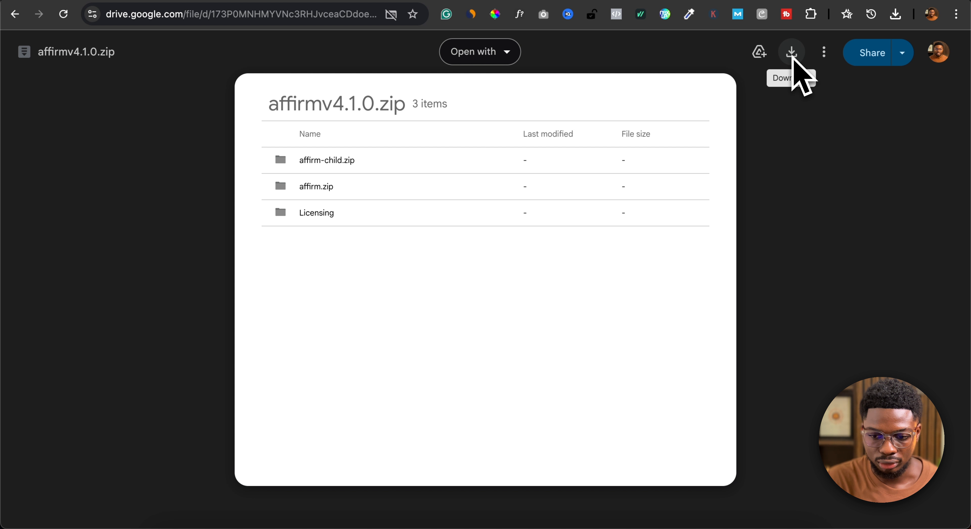
{"action": "left_click", "coordinate": [792, 55]}
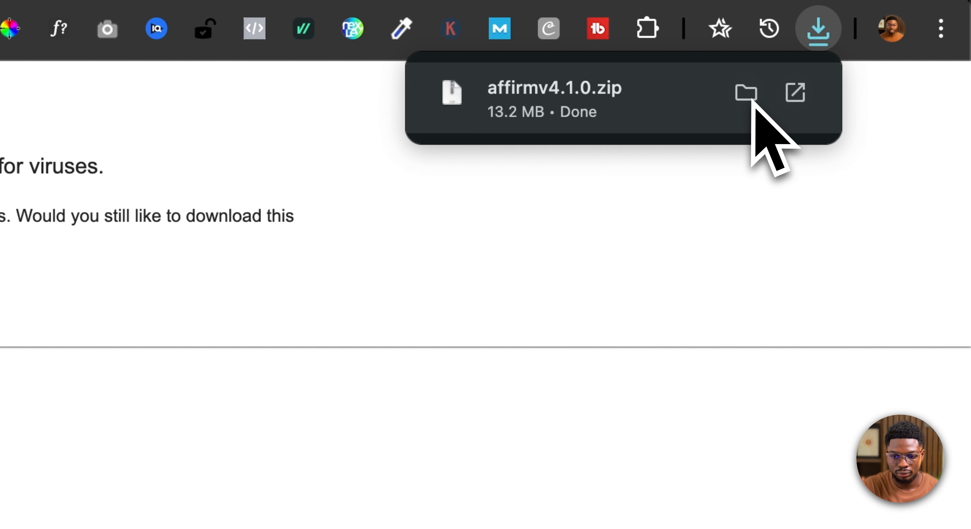
{"action": "left_click", "coordinate": [746, 94]}
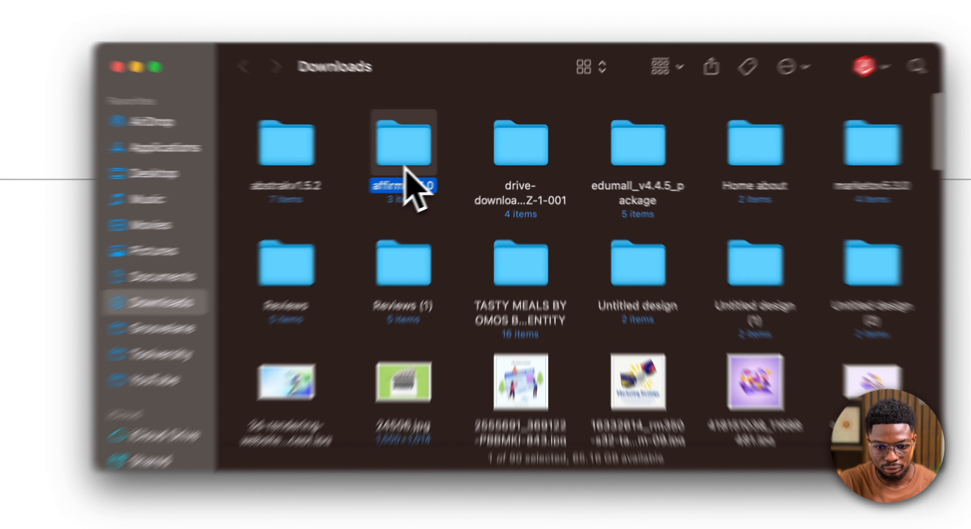
{"action": "double_click", "coordinate": [342, 211]}
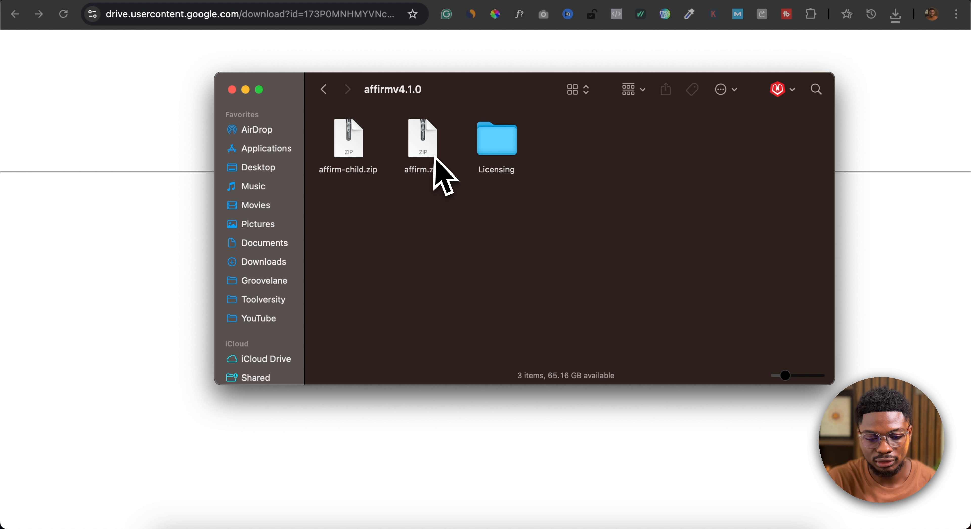
- In the WordPress admin, upload affirm.zip from the affirmv4.1.0 folder as a new theme and install it
{"action": "left_click", "coordinate": [455, 62]}
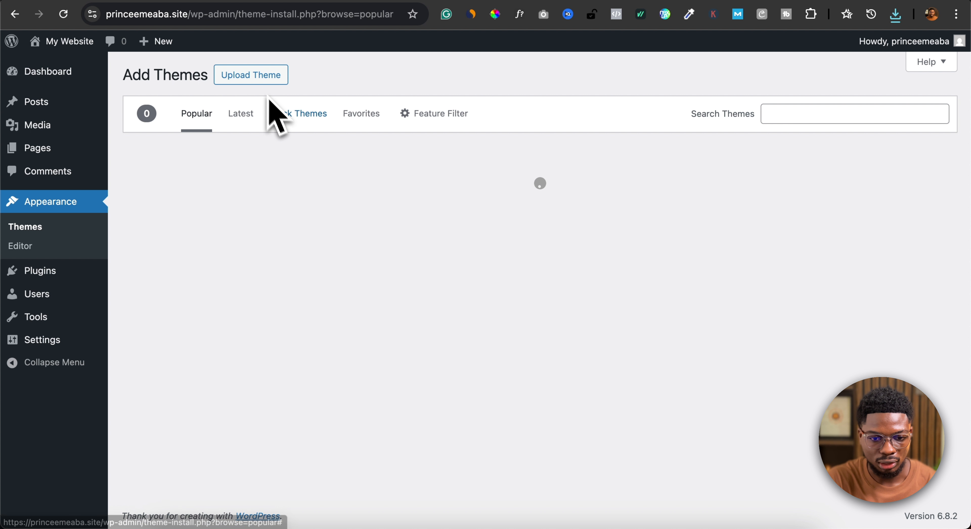
{"action": "left_click", "coordinate": [261, 75]}
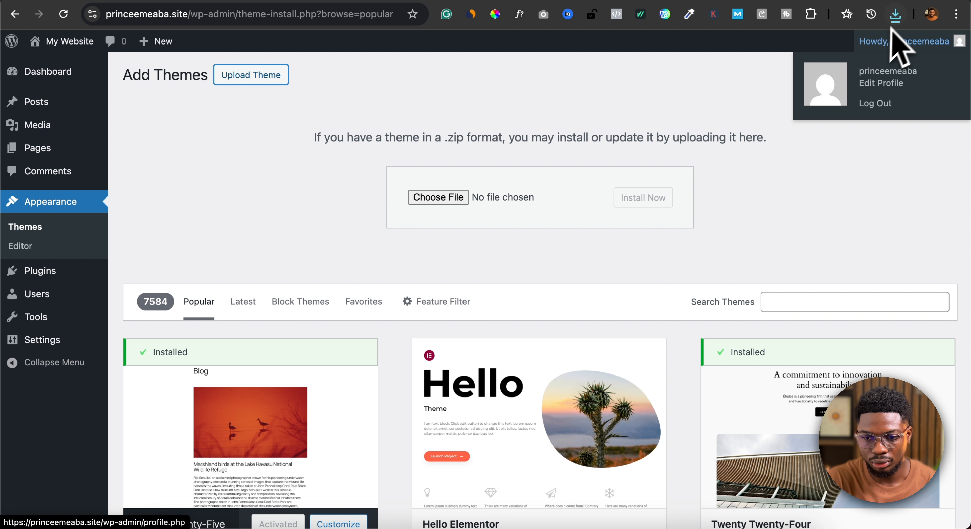
{"action": "left_click", "coordinate": [438, 197]}
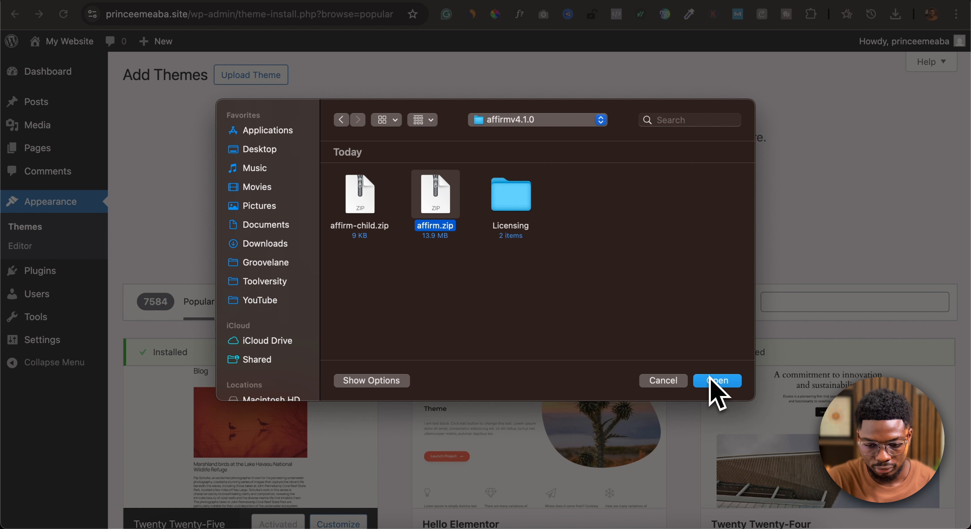
{"action": "left_click", "coordinate": [710, 380]}
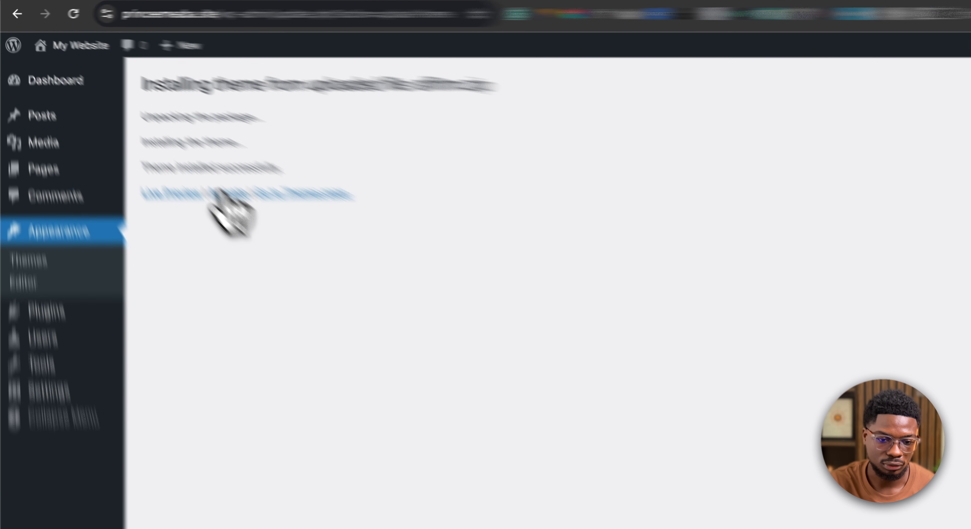
- Activate the newly installed Affirm theme
{"action": "left_click", "coordinate": [197, 170]}
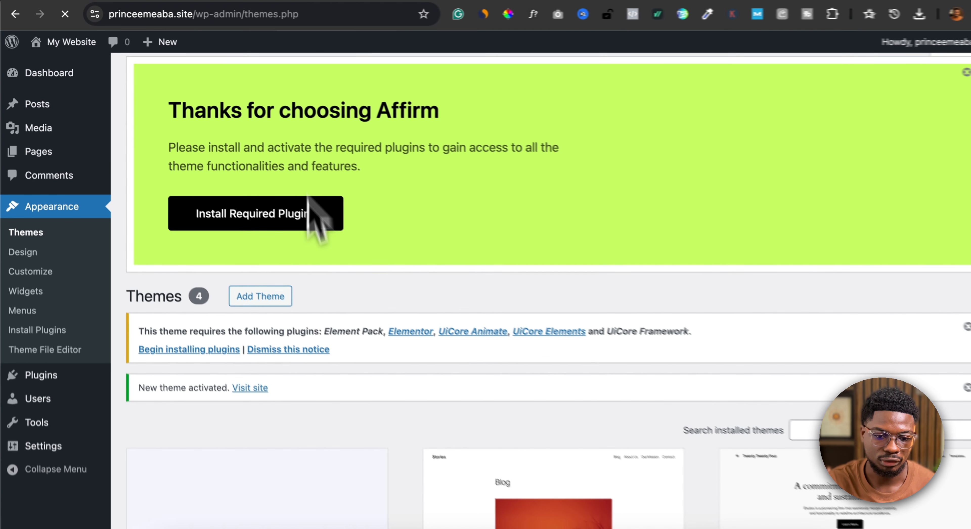
{"action": "scroll", "coordinate": [338, 310], "scroll_direction": "down", "scroll_amount": 4}
{"action": "scroll", "coordinate": [340, 312], "scroll_direction": "up", "scroll_amount": 2}
{"action": "scroll", "coordinate": [339, 315], "scroll_direction": "up", "scroll_amount": 2}
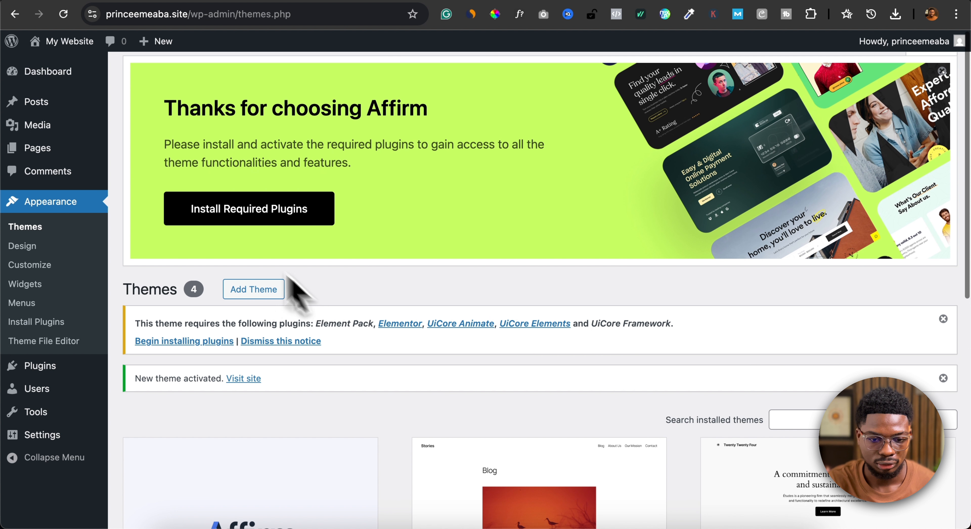
- Install and activate all plugins required by the Affirm theme
{"action": "left_click", "coordinate": [291, 210]}
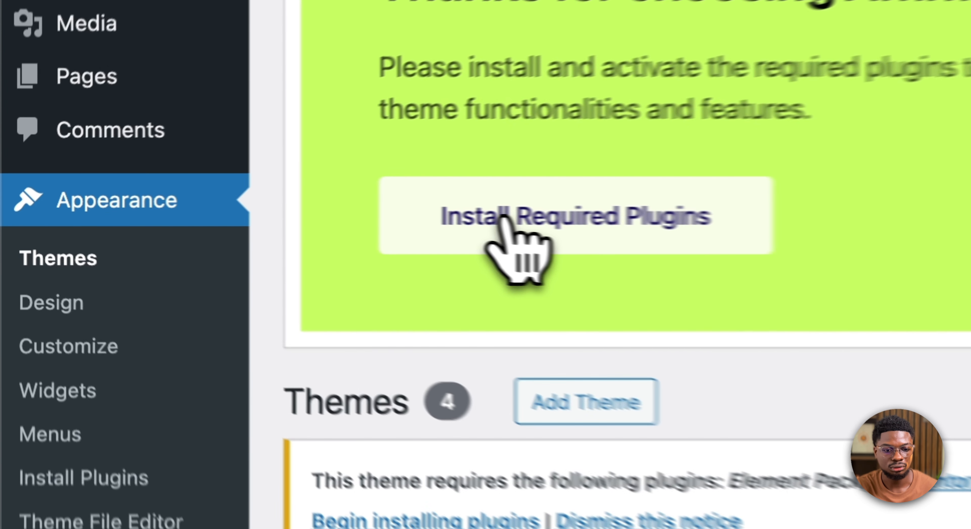
{"action": "left_click", "coordinate": [220, 209]}
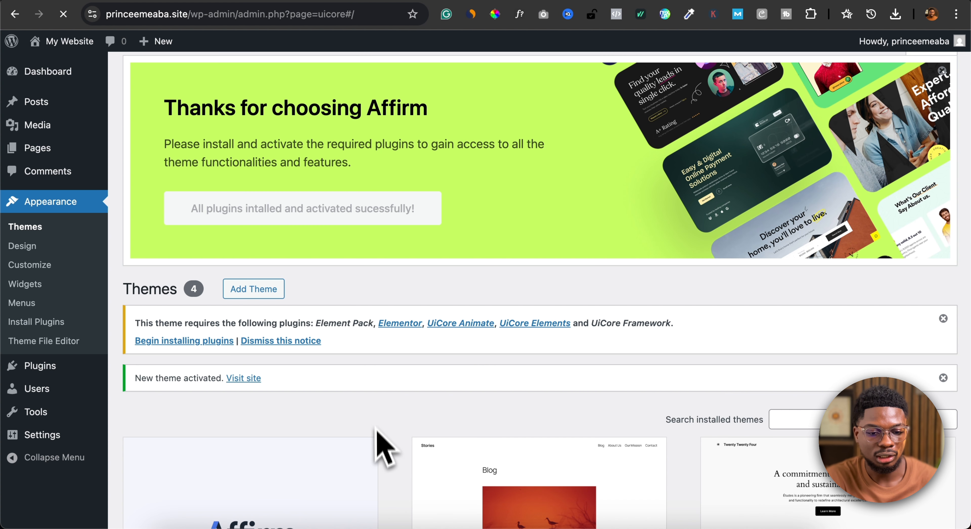
{"action": "left_click", "coordinate": [354, 223]}
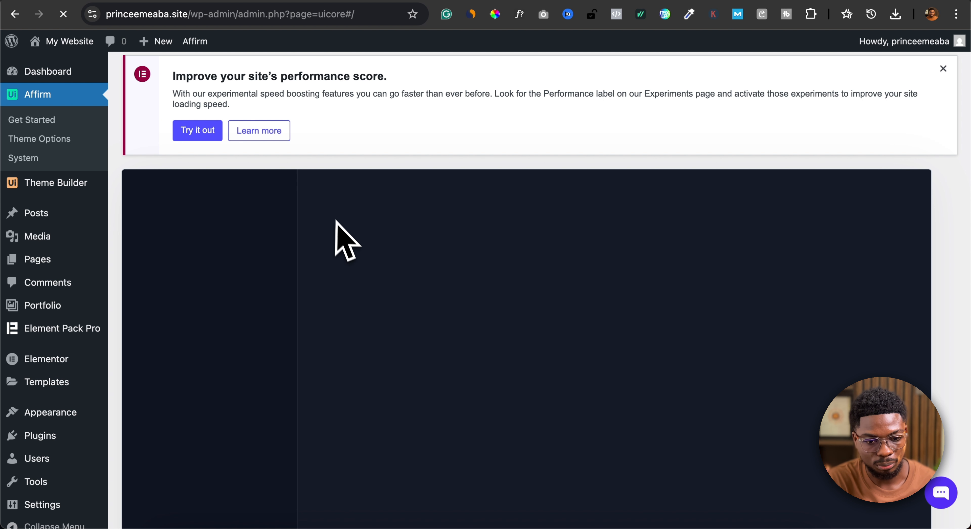
- Open the Affirm theme's Demo Import page and start the demo import
{"action": "scroll", "coordinate": [275, 260], "scroll_direction": "down", "scroll_amount": 10}
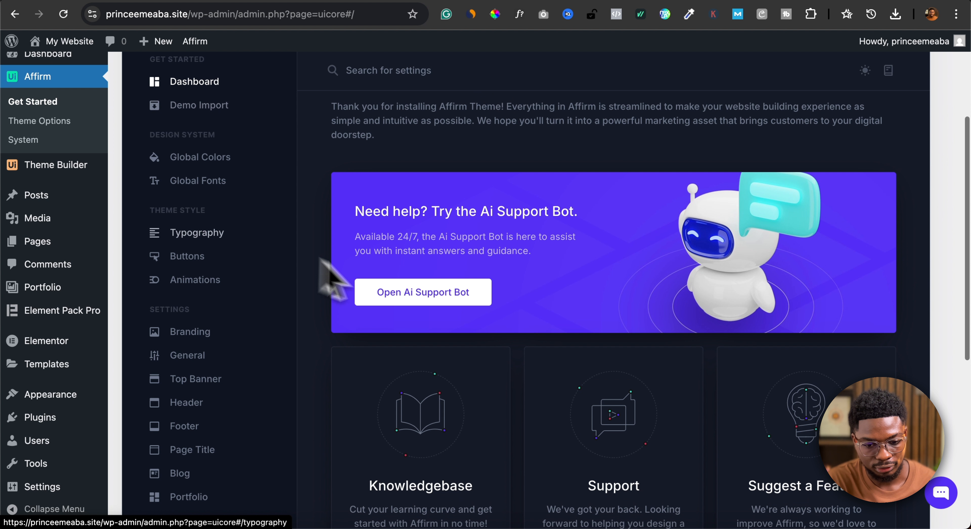
{"action": "scroll", "coordinate": [415, 302], "scroll_direction": "up", "scroll_amount": 10}
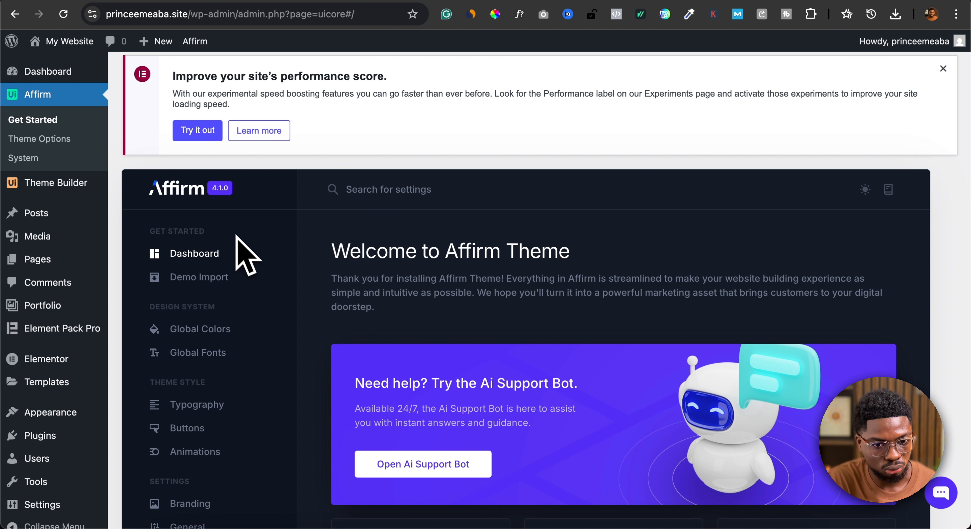
{"action": "scroll", "coordinate": [180, 188], "scroll_direction": "down", "scroll_amount": 1}
{"action": "scroll", "coordinate": [179, 189], "scroll_direction": "up", "scroll_amount": 1}
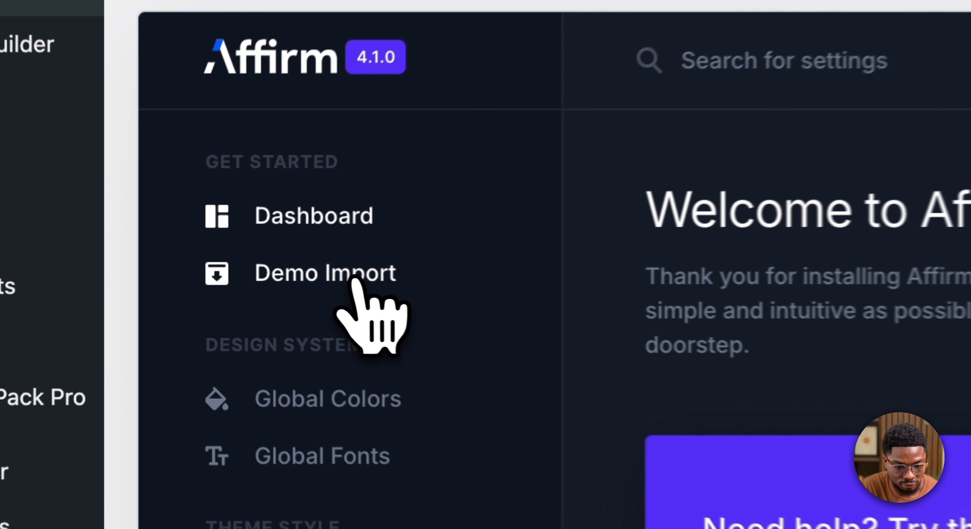
{"action": "left_click", "coordinate": [354, 281]}
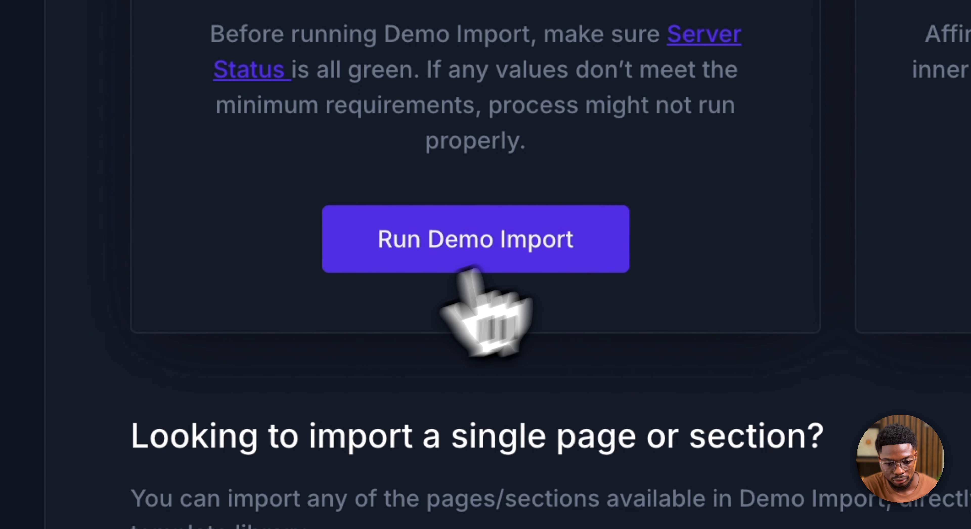
{"action": "left_click", "coordinate": [539, 245]}
- Choose the Product Landing demo and import it with pages, media, widgets, navigation menu items and theme options
{"action": "scroll", "coordinate": [613, 307], "scroll_direction": "up", "scroll_amount": 2}
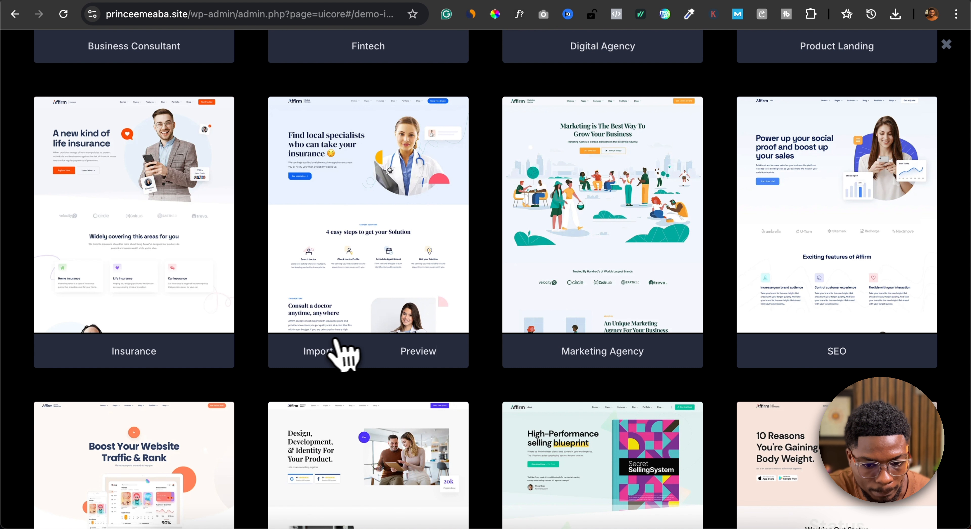
{"action": "scroll", "coordinate": [336, 350], "scroll_direction": "down", "scroll_amount": 5}
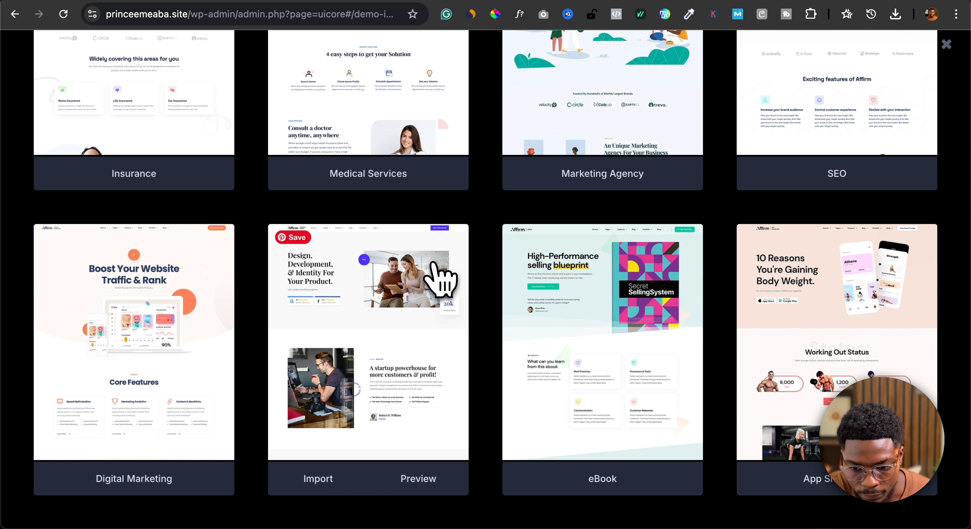
{"action": "scroll", "coordinate": [451, 315], "scroll_direction": "up", "scroll_amount": 5}
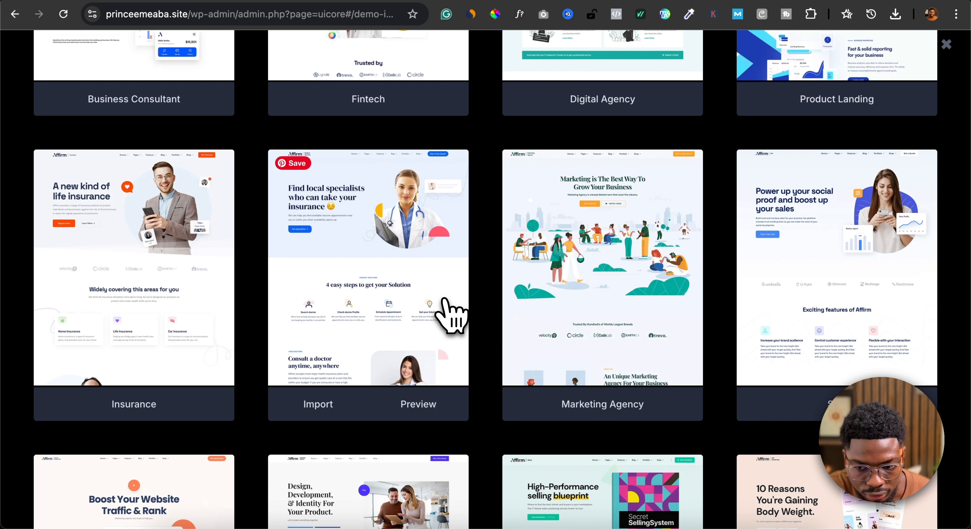
{"action": "scroll", "coordinate": [451, 315], "scroll_direction": "down", "scroll_amount": 3}
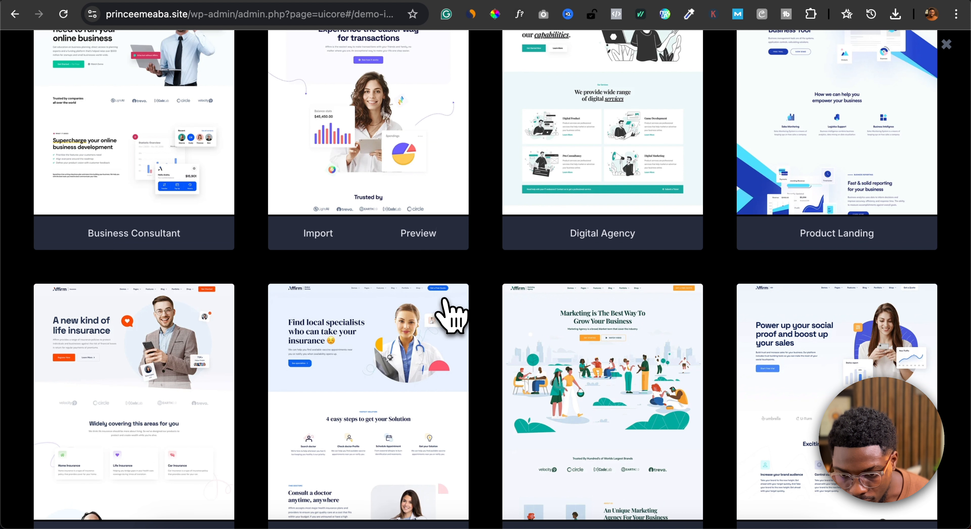
{"action": "scroll", "coordinate": [451, 314], "scroll_direction": "up", "scroll_amount": 3}
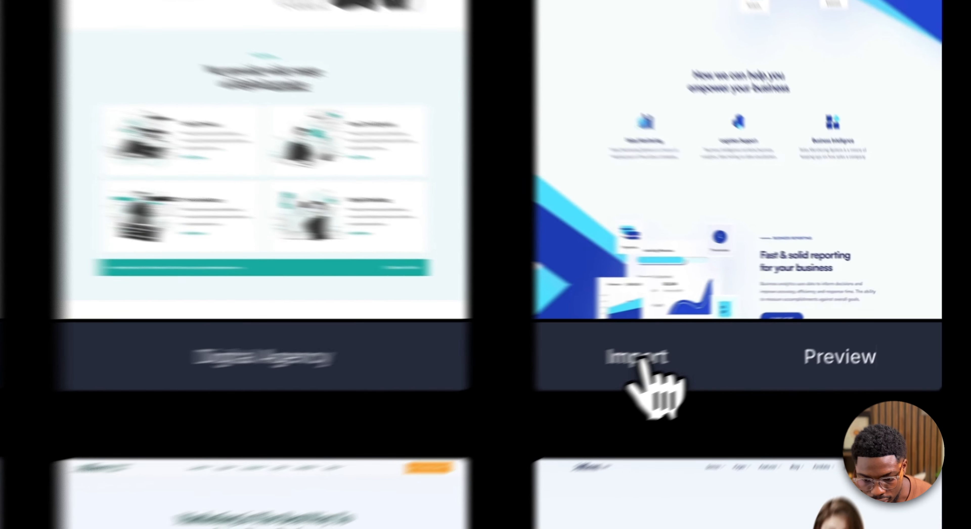
{"action": "left_click", "coordinate": [788, 320]}
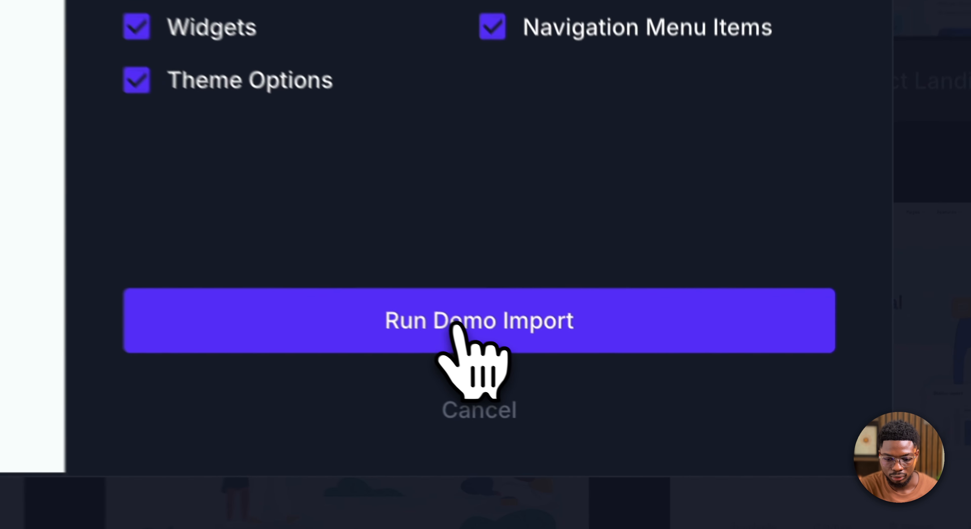
{"action": "left_click", "coordinate": [649, 419]}
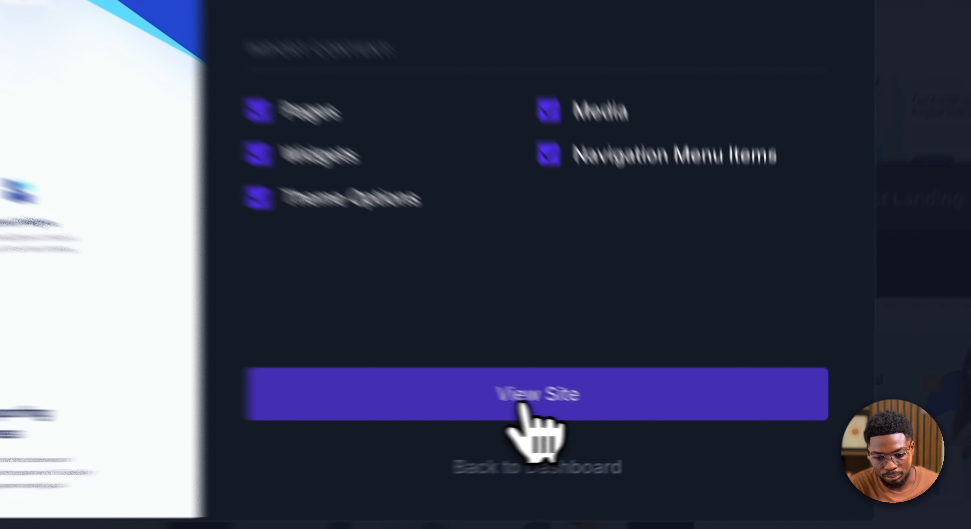
- View the imported site and look through its home page down to the footer
{"action": "left_click", "coordinate": [649, 420]}
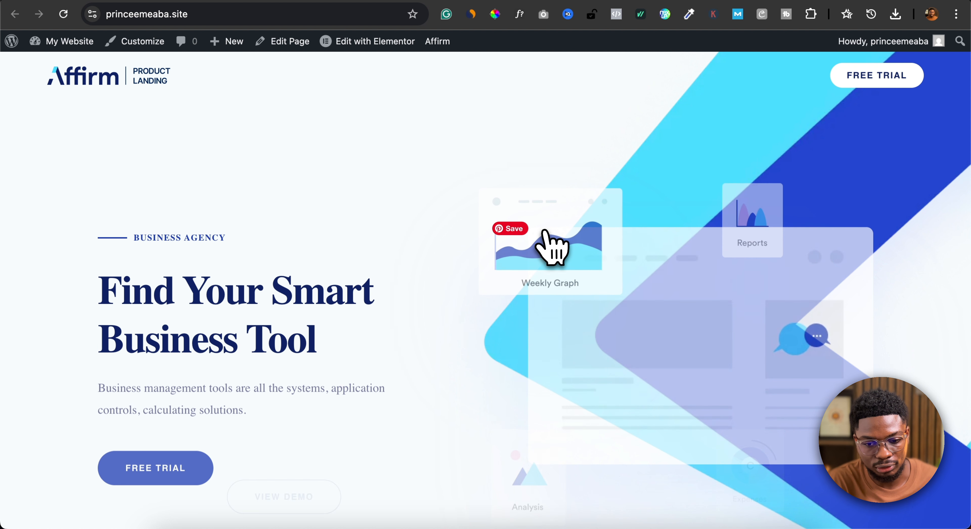
{"action": "scroll", "coordinate": [545, 232], "scroll_direction": "down", "scroll_amount": 5}
{"action": "scroll", "coordinate": [545, 232], "scroll_direction": "down", "scroll_amount": 20}
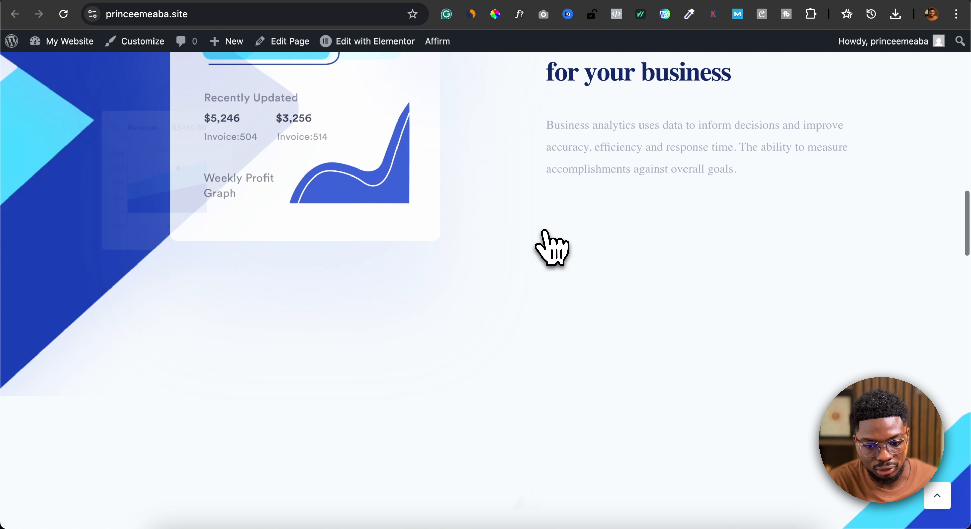
{"action": "scroll", "coordinate": [545, 230], "scroll_direction": "down", "scroll_amount": 20}
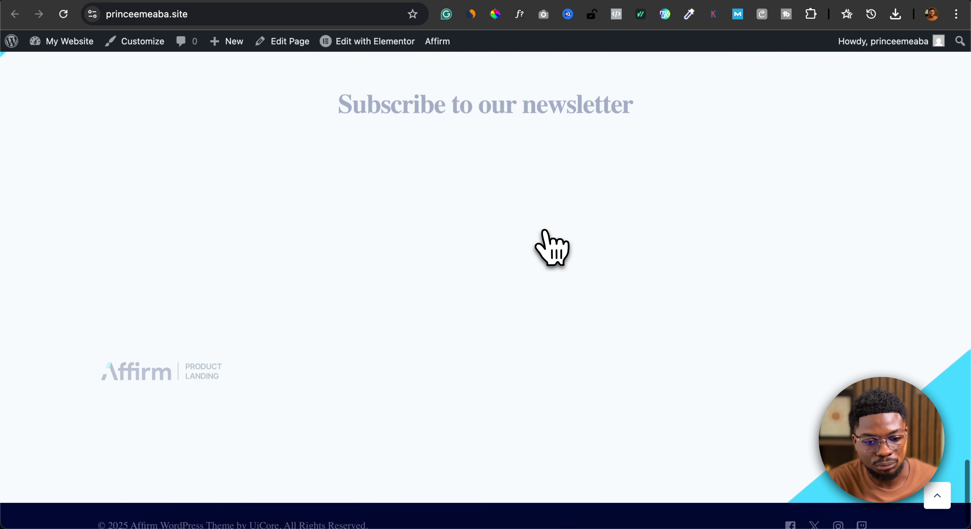
{"action": "scroll", "coordinate": [545, 231], "scroll_direction": "up", "scroll_amount": 20}
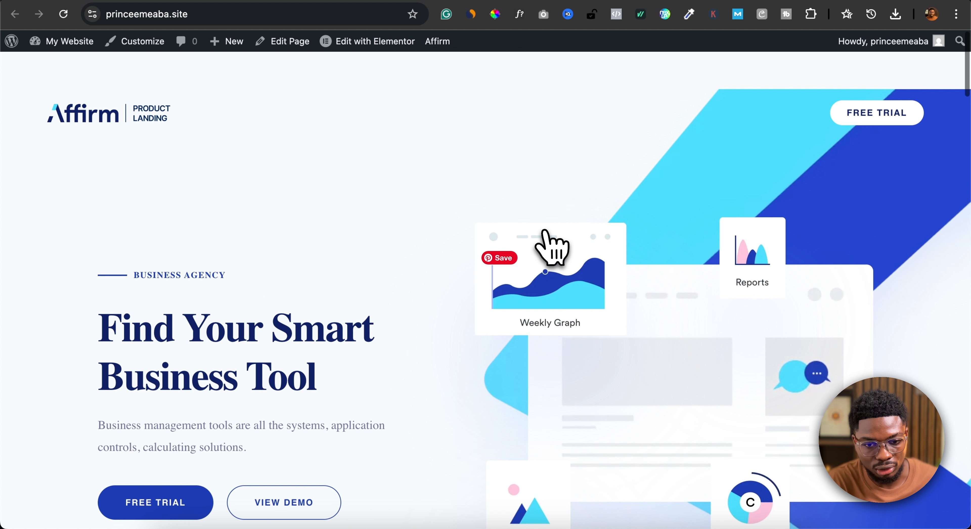
- Go back from the finished demo import to the dashboard and list all of the site's pages
{"action": "left_click", "coordinate": [661, 0]}
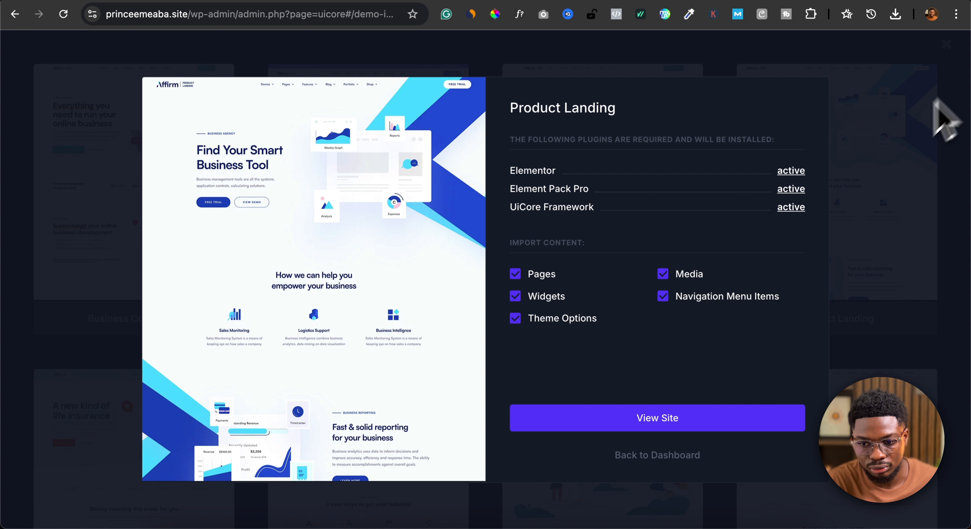
{"action": "left_click", "coordinate": [682, 457]}
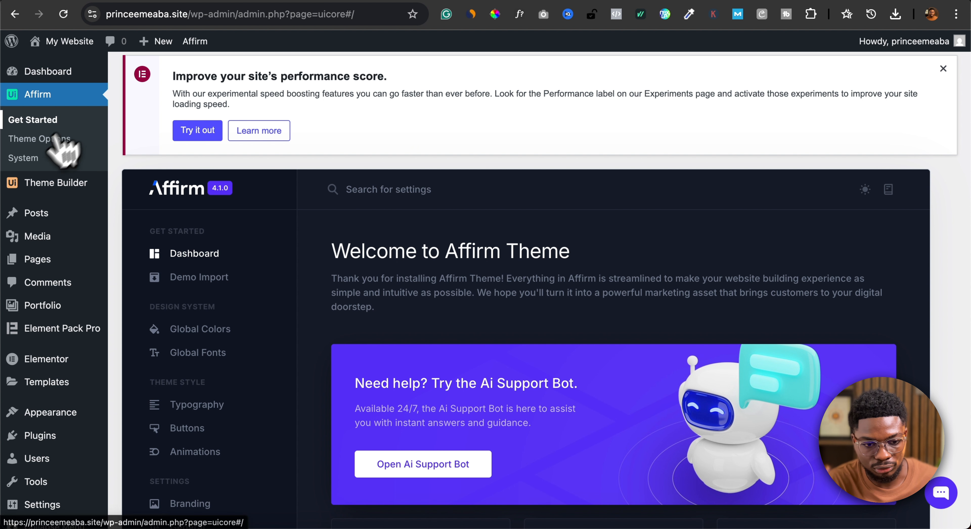
{"action": "mouse_move", "coordinate": [47, 260]}
{"action": "left_click", "coordinate": [125, 261]}
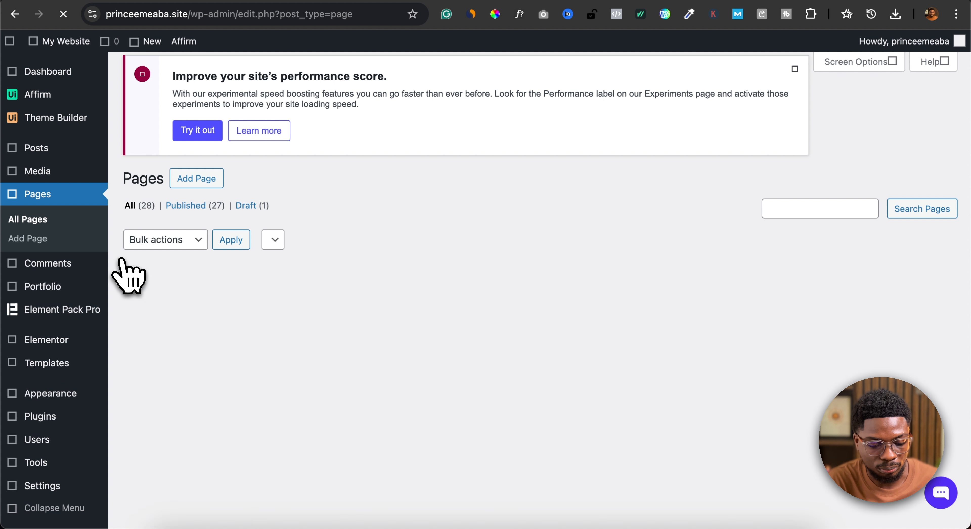
{"action": "scroll", "coordinate": [255, 331], "scroll_direction": "down", "scroll_amount": 5}
{"action": "scroll", "coordinate": [255, 333], "scroll_direction": "down", "scroll_amount": 10}
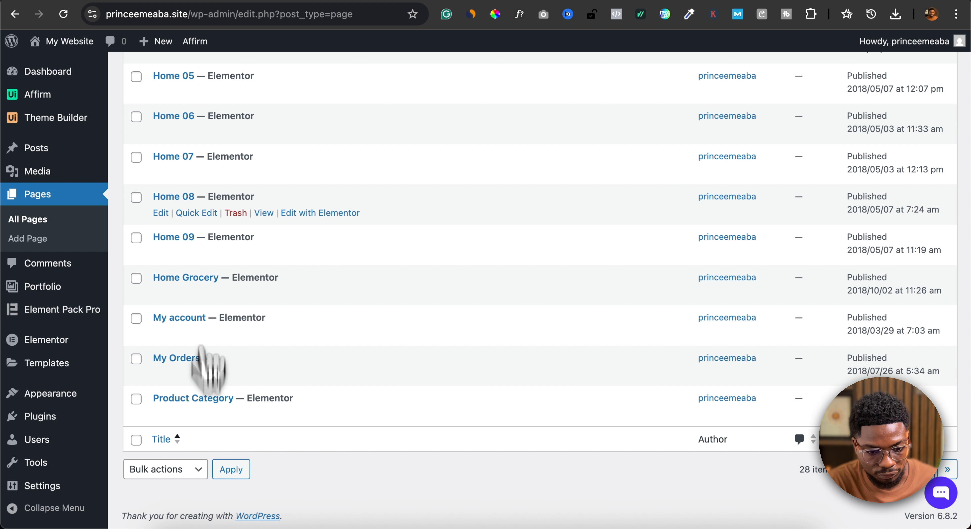
{"action": "scroll", "coordinate": [200, 350], "scroll_direction": "up", "scroll_amount": 10}
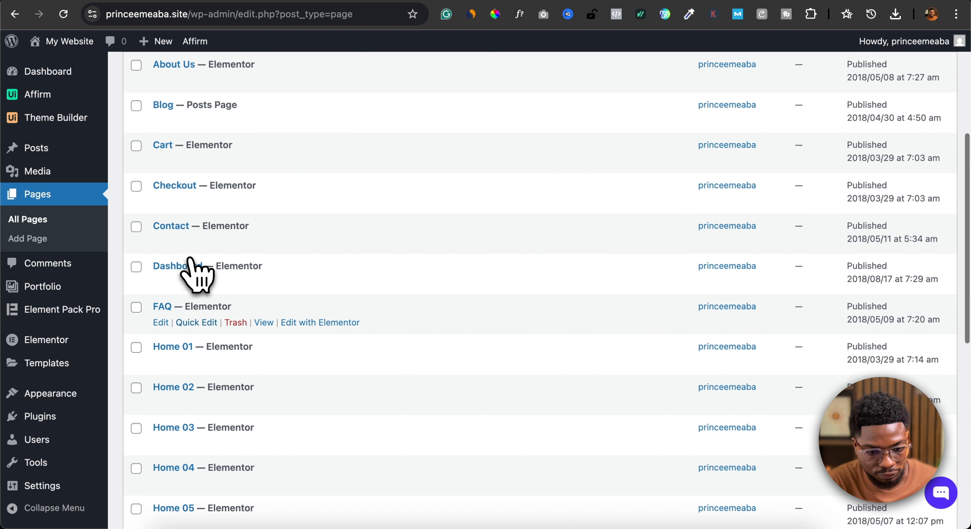
{"action": "scroll", "coordinate": [190, 272], "scroll_direction": "up", "scroll_amount": 3}
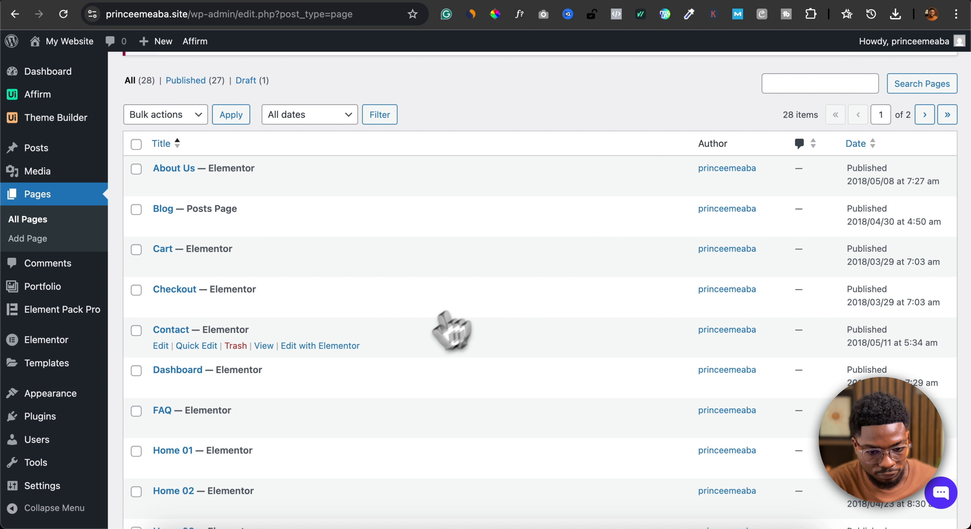
{"action": "scroll", "coordinate": [399, 335], "scroll_direction": "down", "scroll_amount": 1}
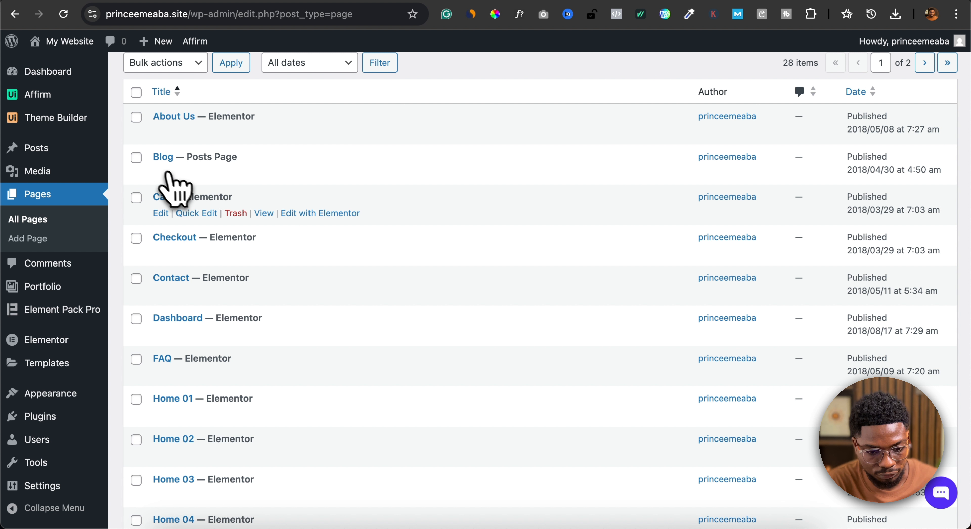
{"action": "scroll", "coordinate": [187, 264], "scroll_direction": "down", "scroll_amount": 10}
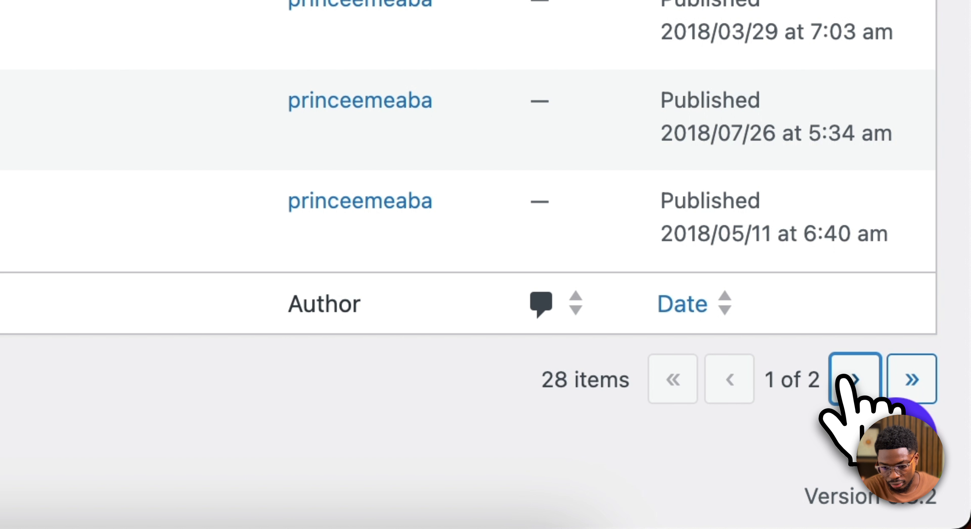
- Find the Product Landing front page on the second page of the list, open it in Elementor in a new tab and skip the AI notification
{"action": "left_click", "coordinate": [924, 469]}
{"action": "scroll", "coordinate": [467, 236], "scroll_direction": "down", "scroll_amount": 5}
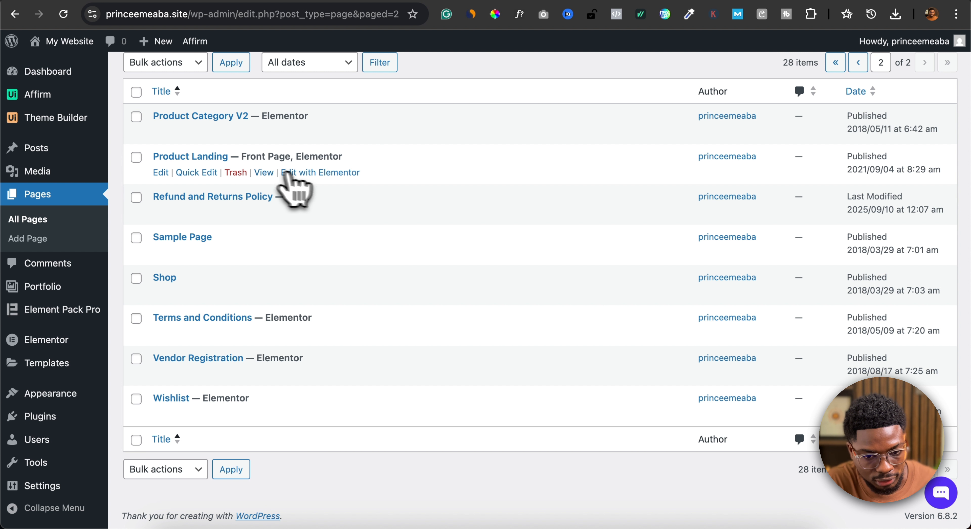
{"action": "right_click", "coordinate": [324, 172]}
{"action": "left_click", "coordinate": [334, 180]}
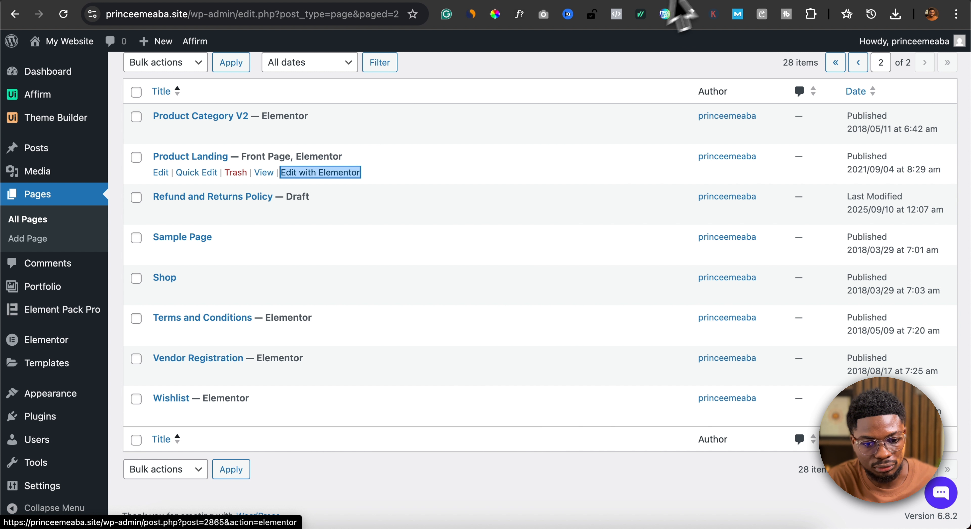
{"action": "left_click", "coordinate": [732, 0]}
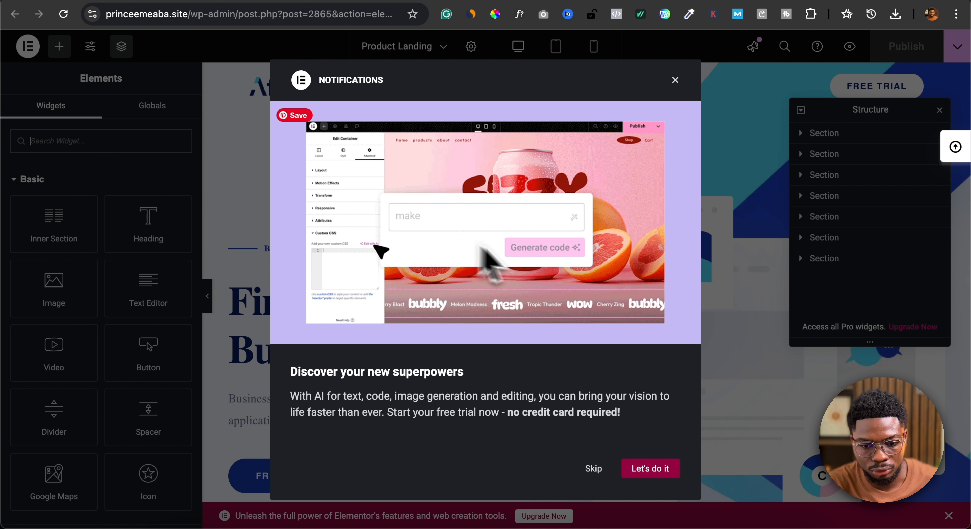
{"action": "left_click", "coordinate": [594, 469]}
- Change the hero heading's title to "Grow Your Online Business Today"
{"action": "scroll", "coordinate": [316, 352], "scroll_direction": "down", "scroll_amount": 1}
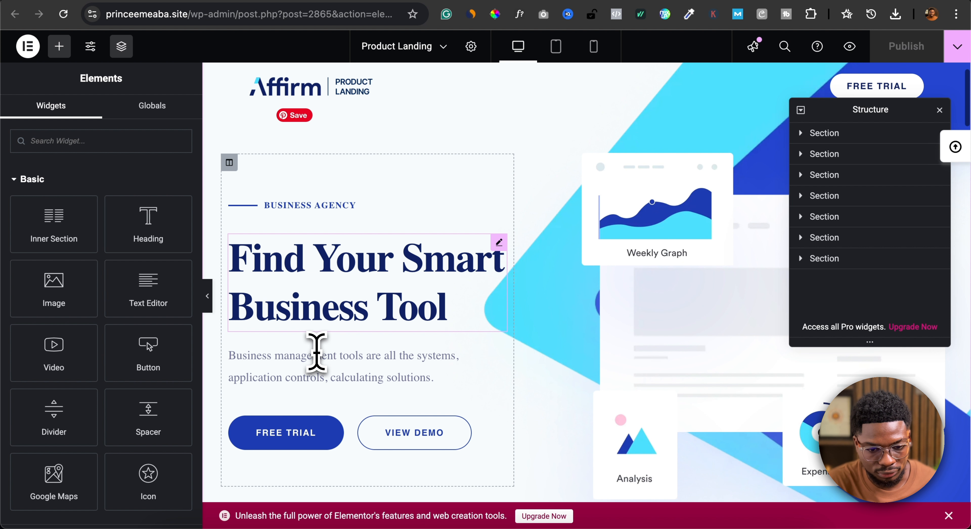
{"action": "left_click", "coordinate": [343, 276]}
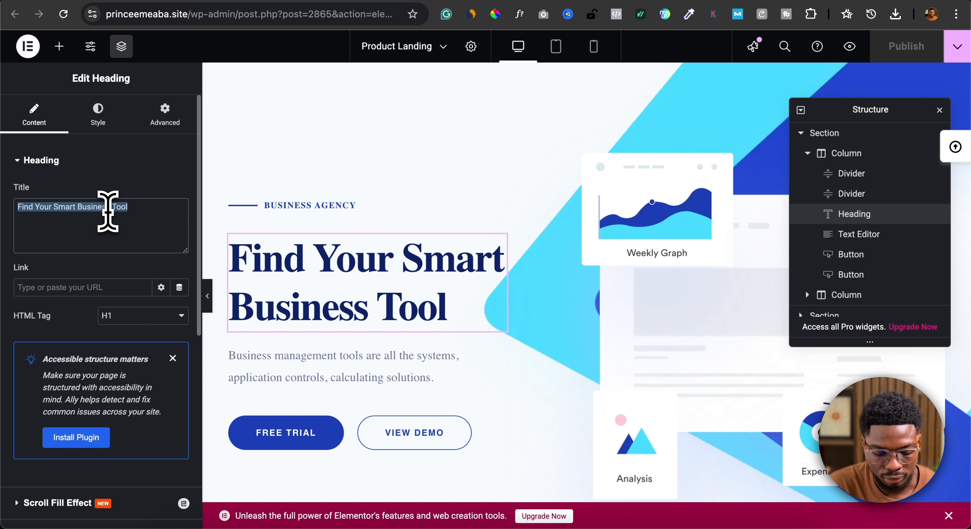
{"action": "type", "text": "Grwo"}
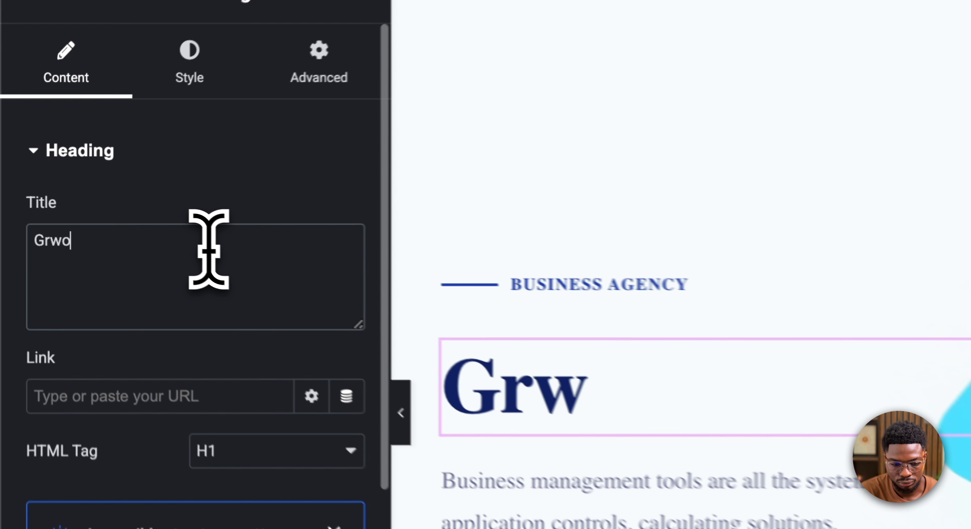
{"action": "key", "text": "BackSpace"}
{"action": "key", "text": "BackSpace"}
{"action": "type", "text": "ow Your"}
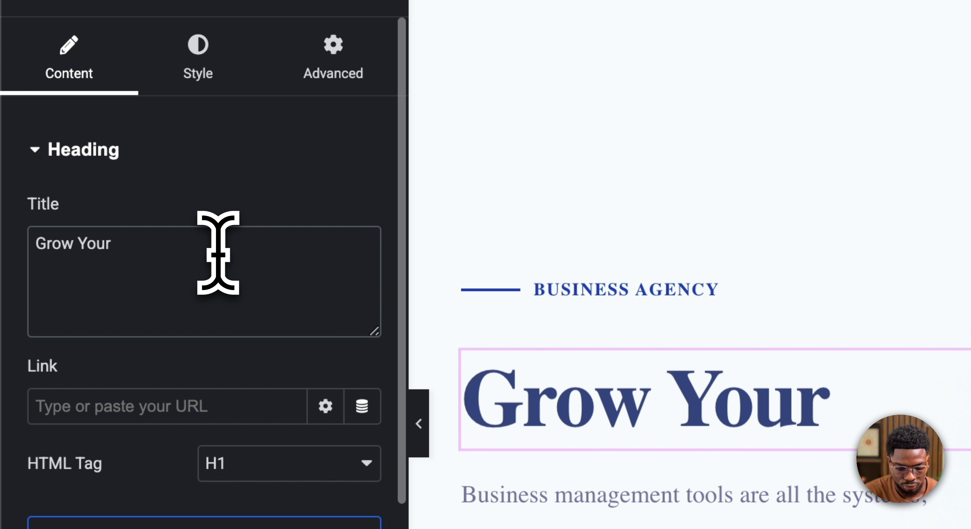
{"action": "type", "text": " oNL"}
{"action": "key", "text": "BackSpace"}
{"action": "key", "text": "BackSpace"}
{"action": "key", "text": "BackSpace"}
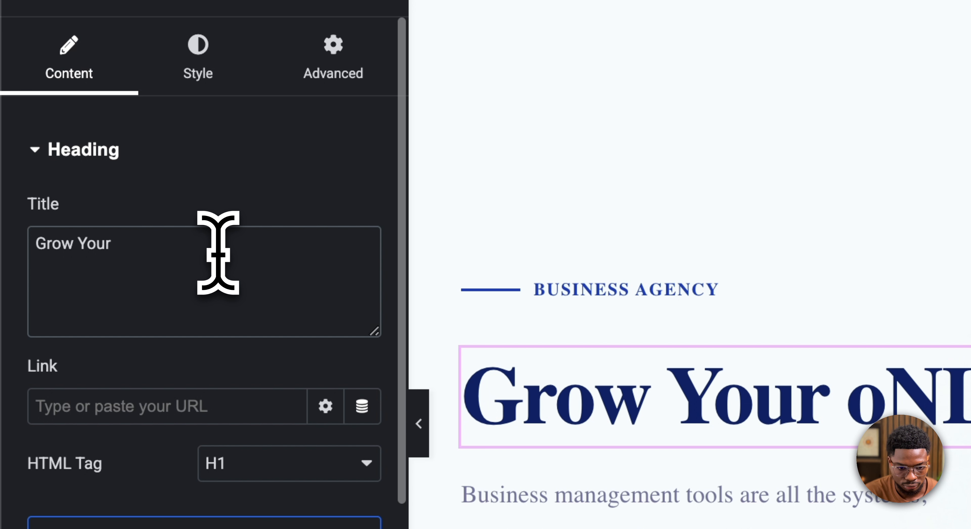
{"action": "type", "text": "Online bu"}
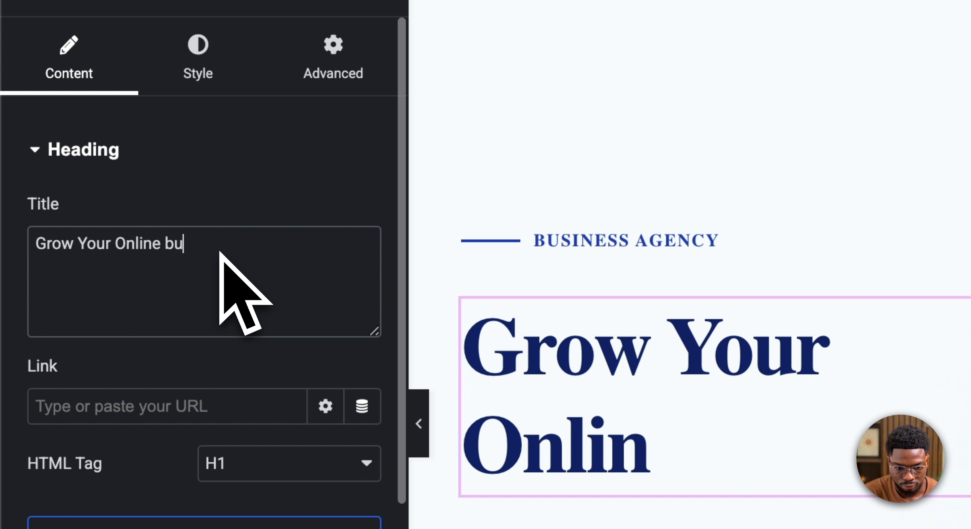
{"action": "type", "text": "siness Today"}
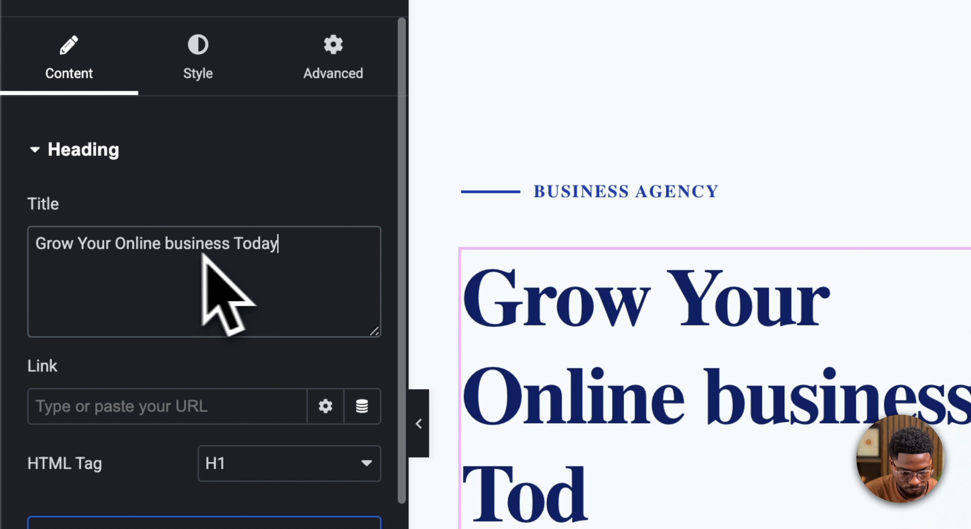
{"action": "key", "text": "alt+Left"}
{"action": "key", "text": "alt+Left"}
{"action": "key", "text": "Right"}
{"action": "key", "text": "BackSpace"}
{"action": "type", "text": "B"}
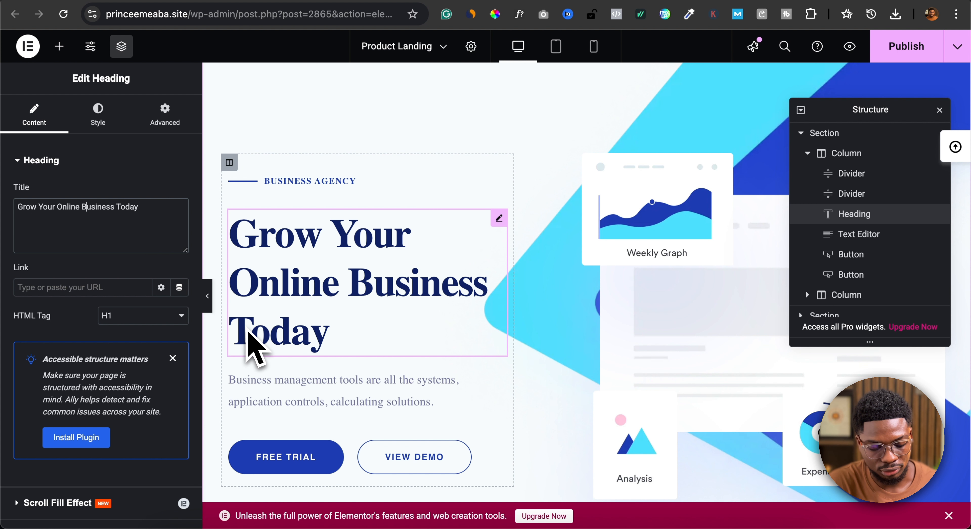
- Publish the Product Landing page and check the hero heading on the live site
{"action": "scroll", "coordinate": [311, 460], "scroll_direction": "down", "scroll_amount": 3}
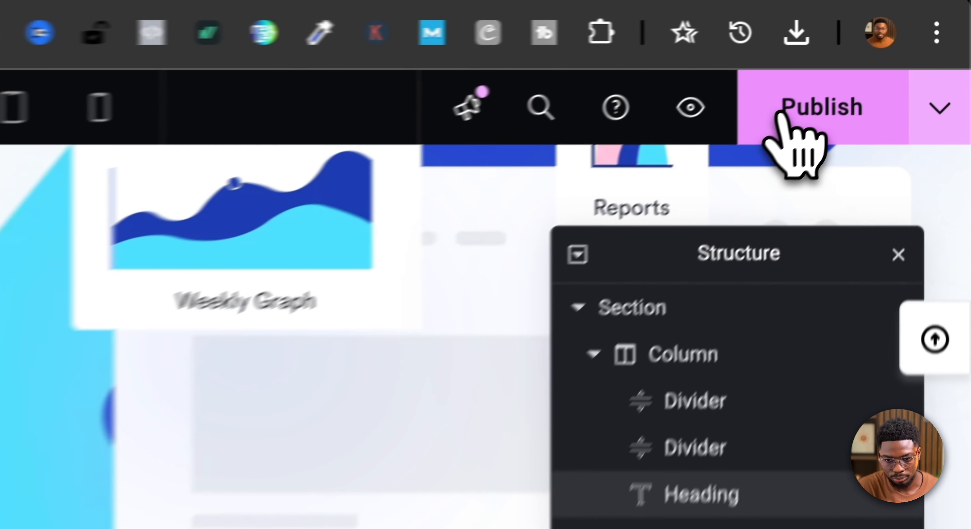
{"action": "left_click", "coordinate": [778, 113]}
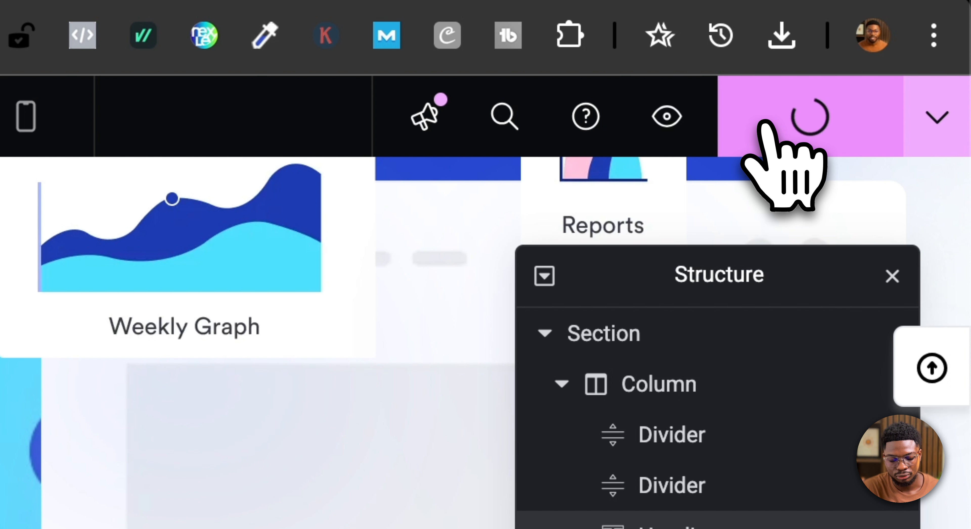
{"action": "scroll", "coordinate": [553, 328], "scroll_direction": "up", "scroll_amount": 3}
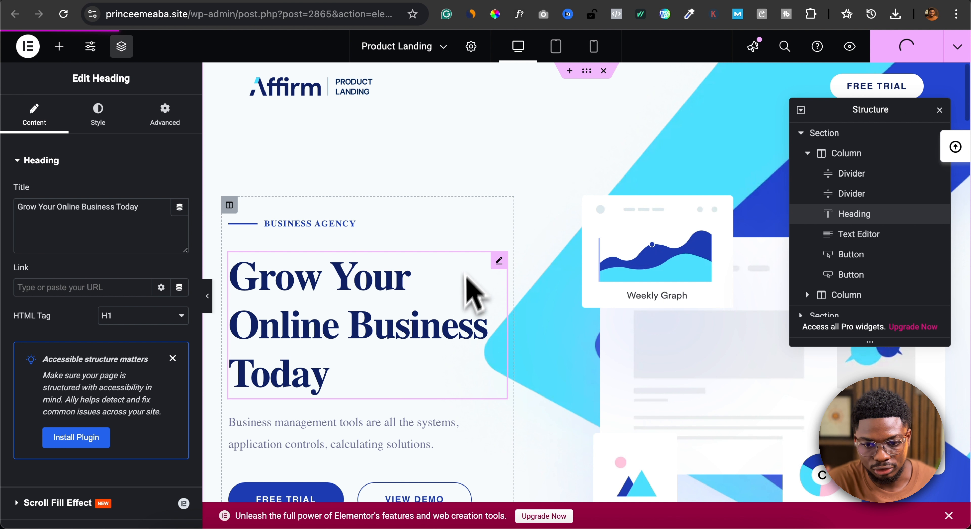
{"action": "left_click", "coordinate": [678, 1]}
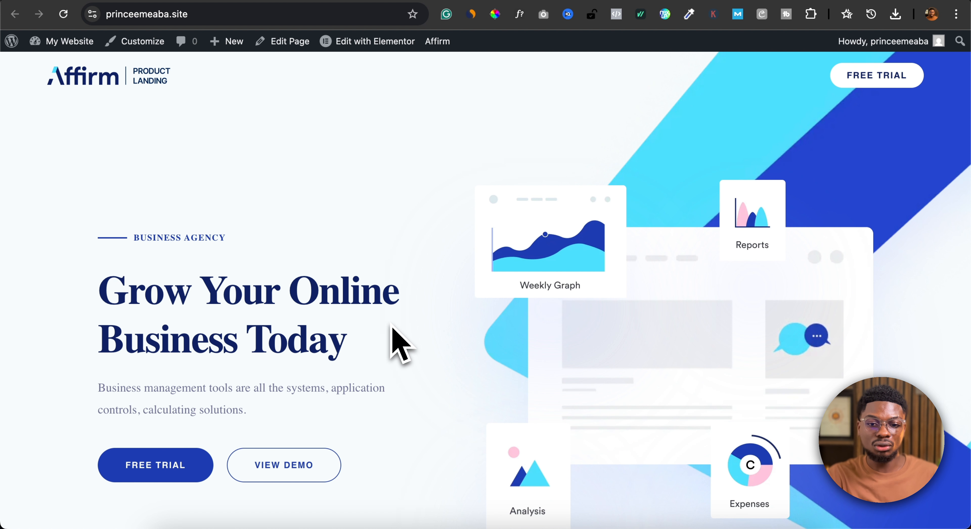
{"action": "scroll", "coordinate": [392, 332], "scroll_direction": "down", "scroll_amount": 10}
{"action": "scroll", "coordinate": [395, 342], "scroll_direction": "up", "scroll_amount": 10}
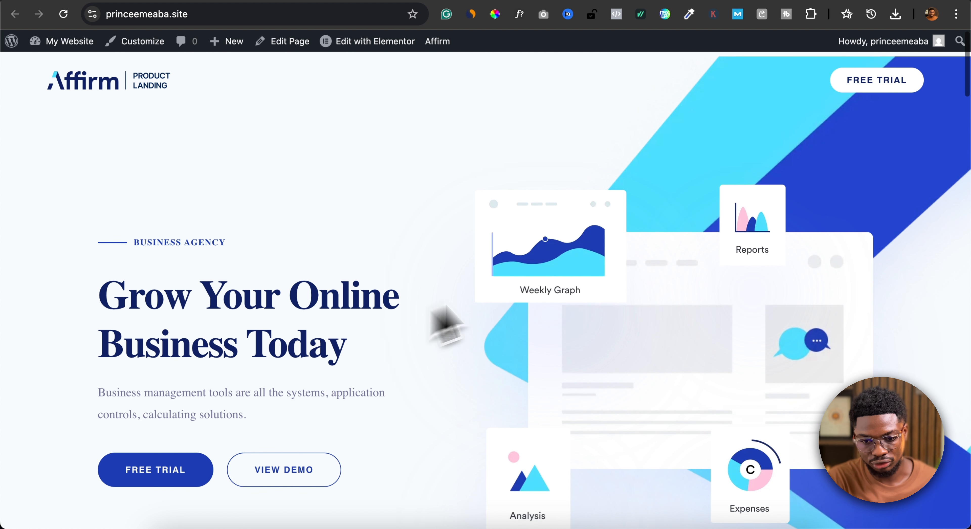